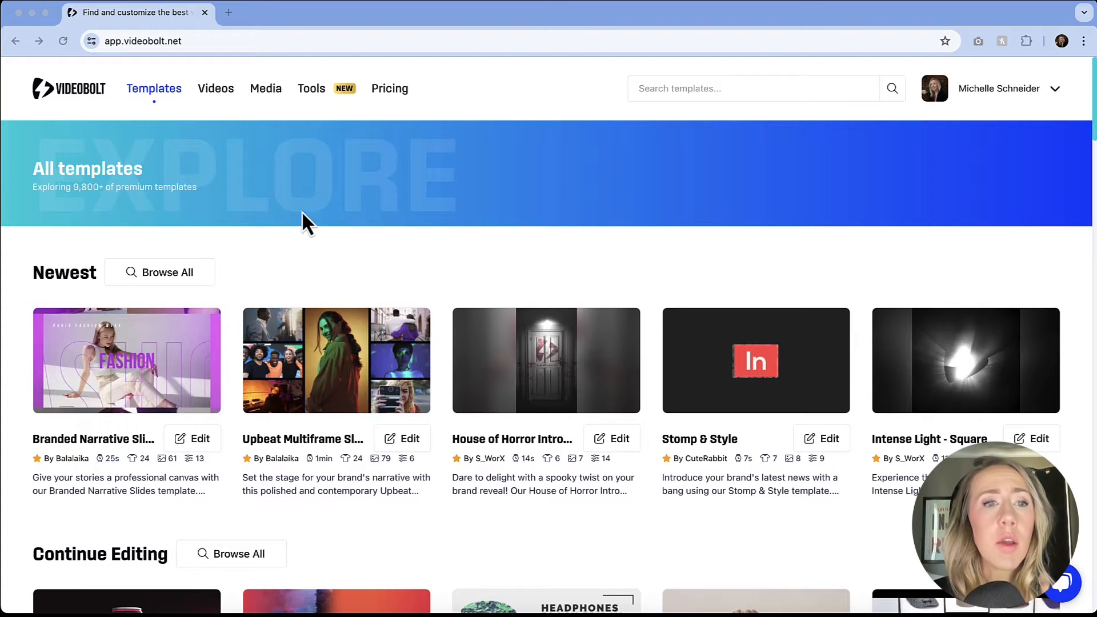
Browse all of the newest templates and filter them to the Landscape (16:9) format.
{"action": "left_click", "coordinate": [150, 93]}
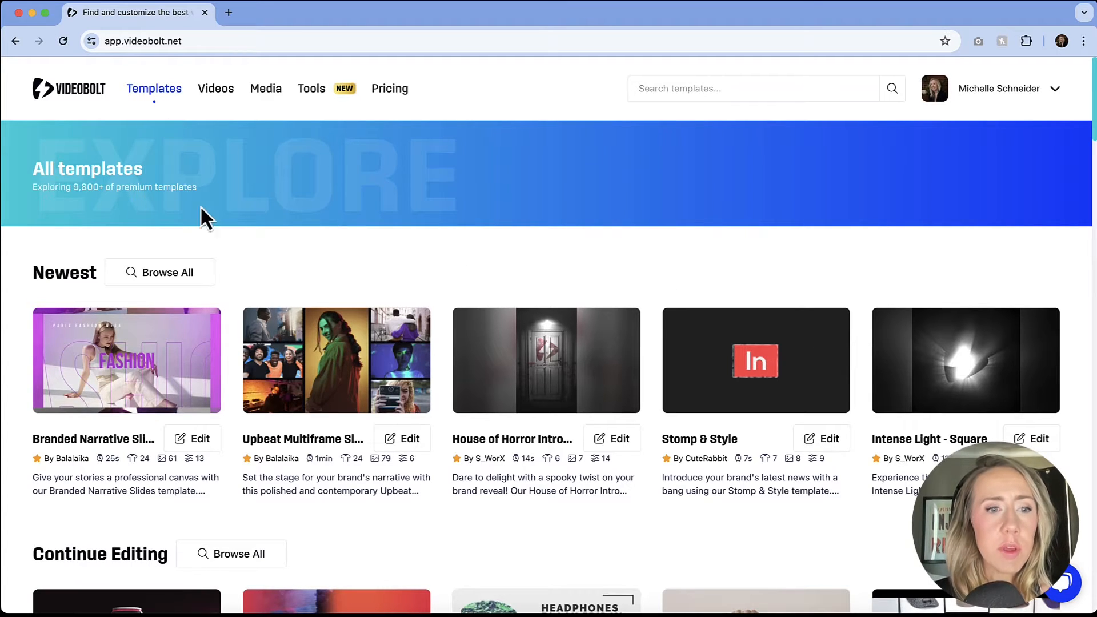
{"action": "left_click", "coordinate": [177, 272]}
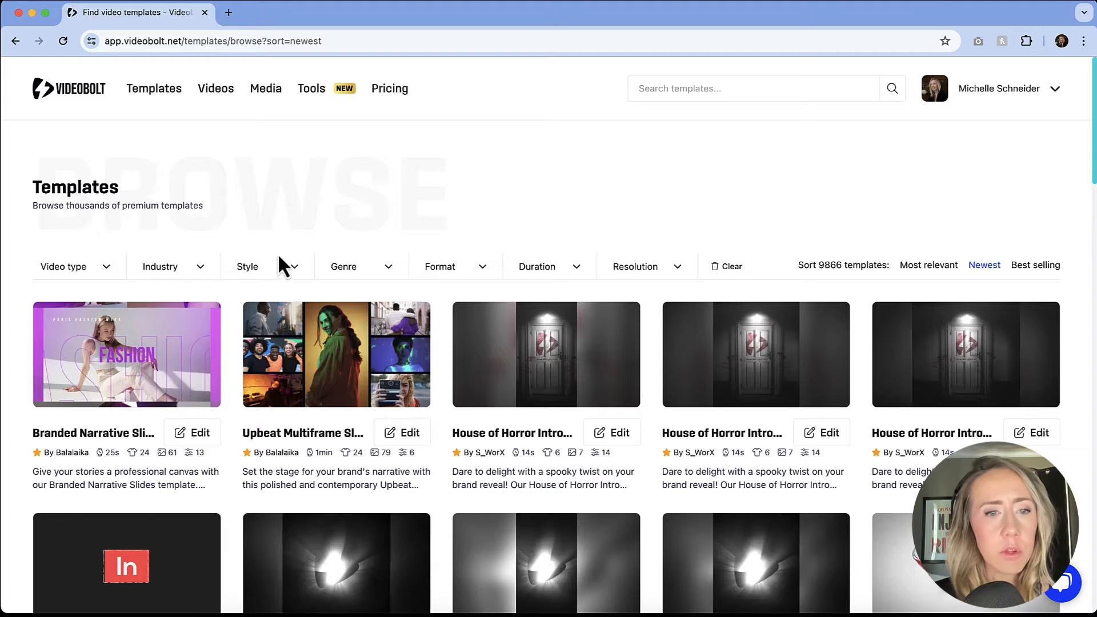
{"action": "left_click", "coordinate": [456, 265]}
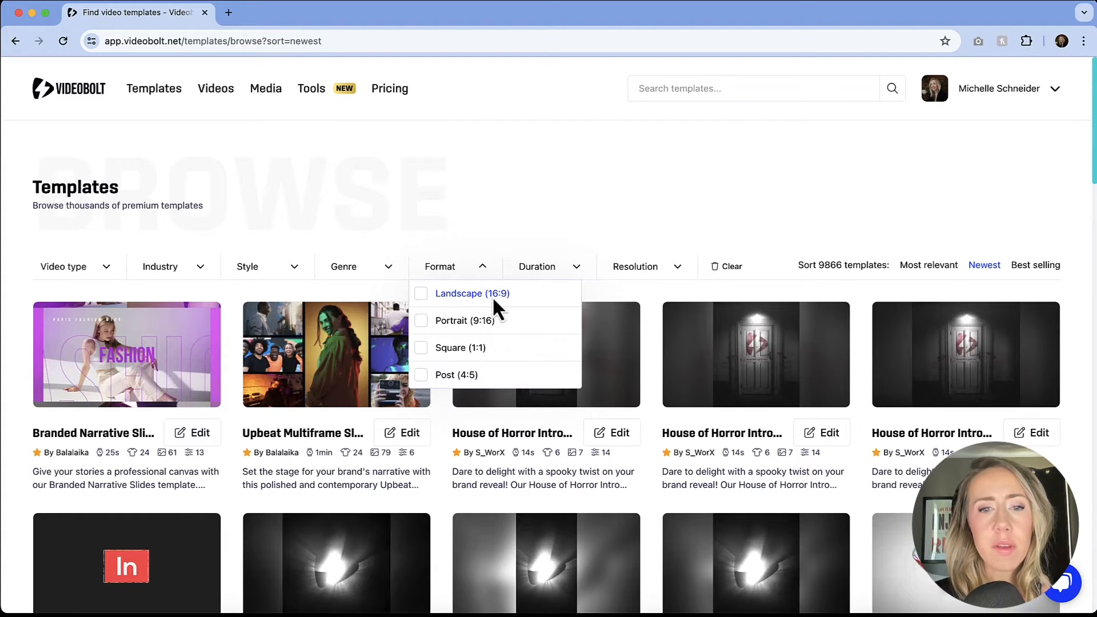
{"action": "left_click", "coordinate": [426, 294]}
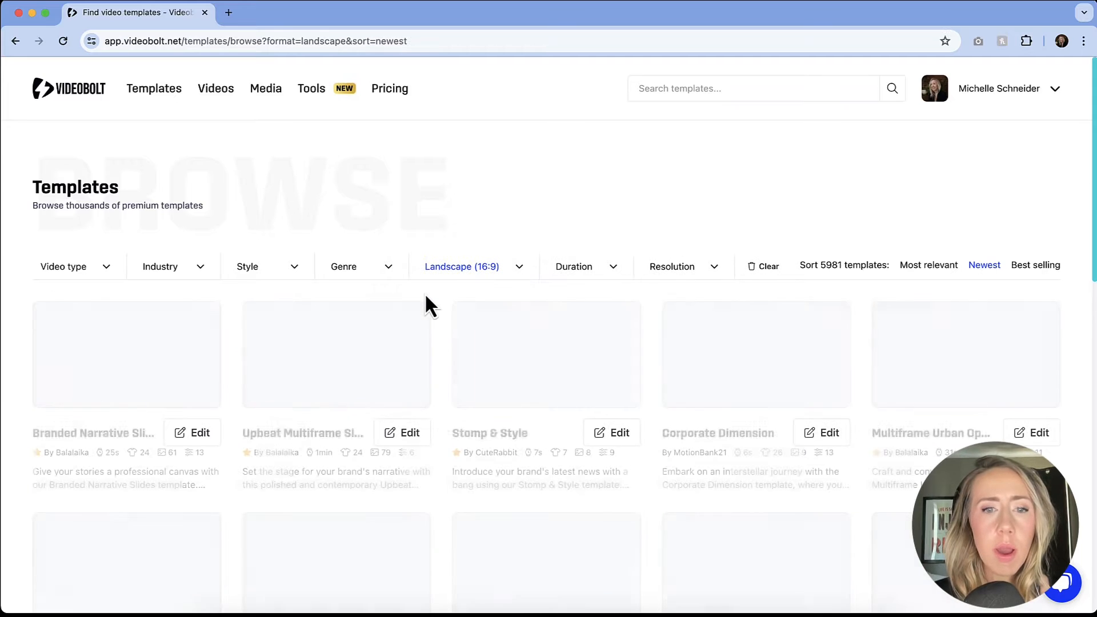
Narrow the templates to durations of 0-6s and 6-15s and to the Intro video type.
{"action": "left_click", "coordinate": [580, 267]}
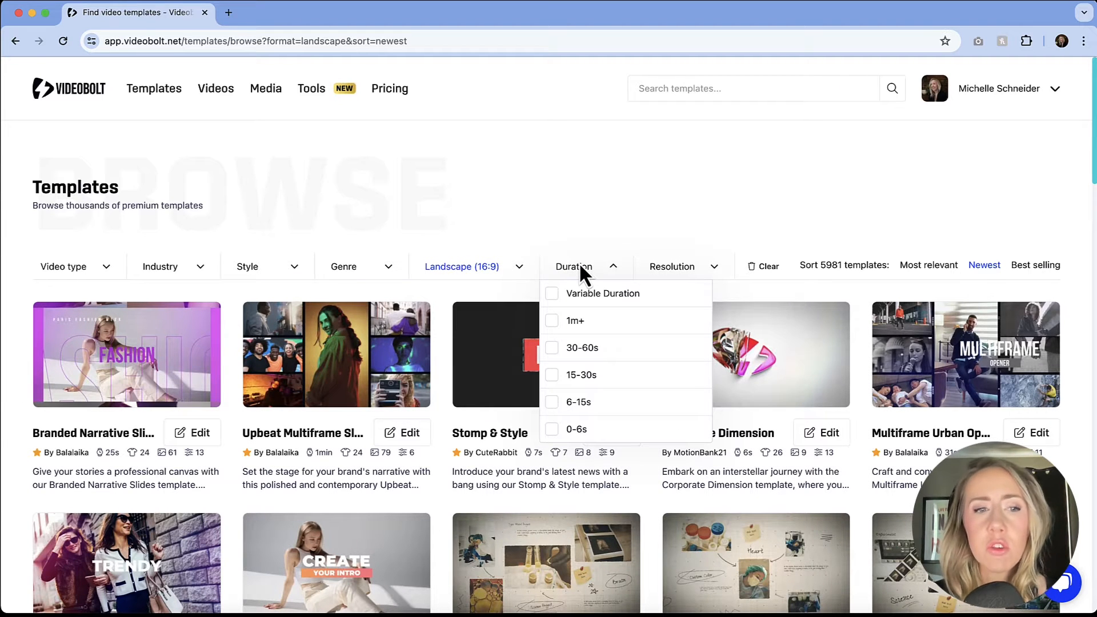
{"action": "left_click", "coordinate": [552, 429]}
{"action": "left_click", "coordinate": [552, 402]}
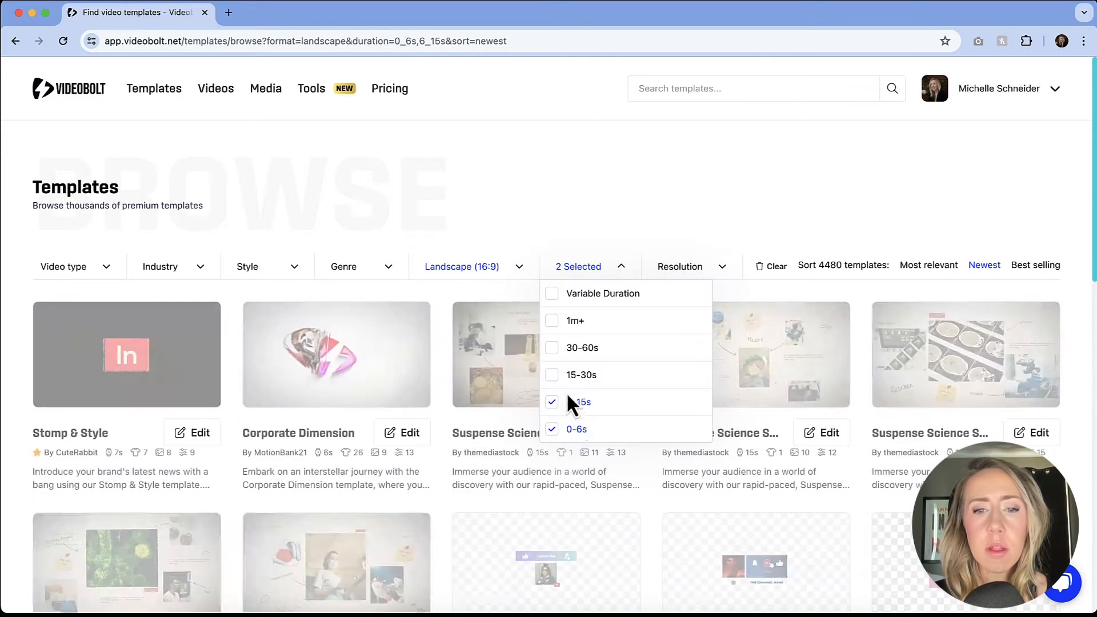
{"action": "left_click", "coordinate": [103, 267]}
{"action": "left_click", "coordinate": [58, 348]}
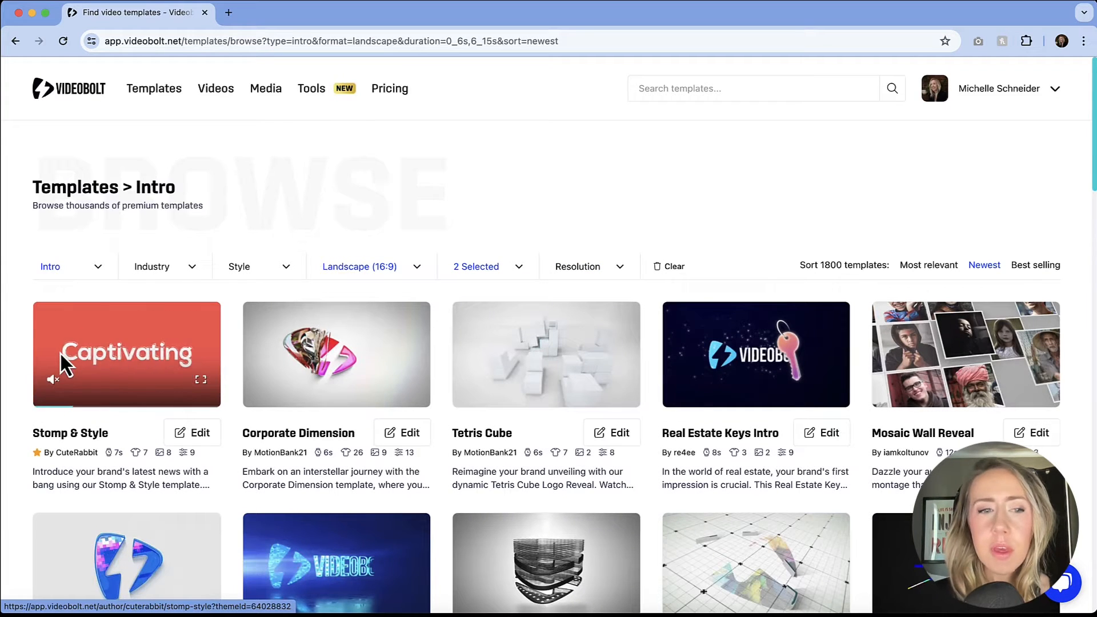
Preview several of the filtered intro templates and open the Energetic Electrify Reveal template.
{"action": "mouse_move", "coordinate": [342, 334]}
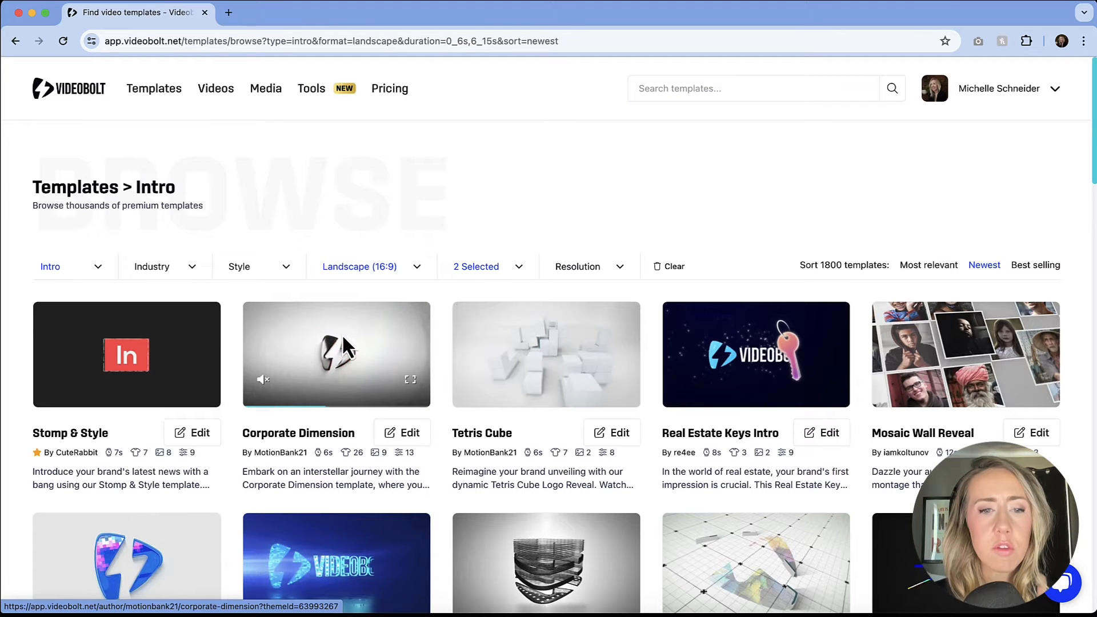
{"action": "mouse_move", "coordinate": [519, 349]}
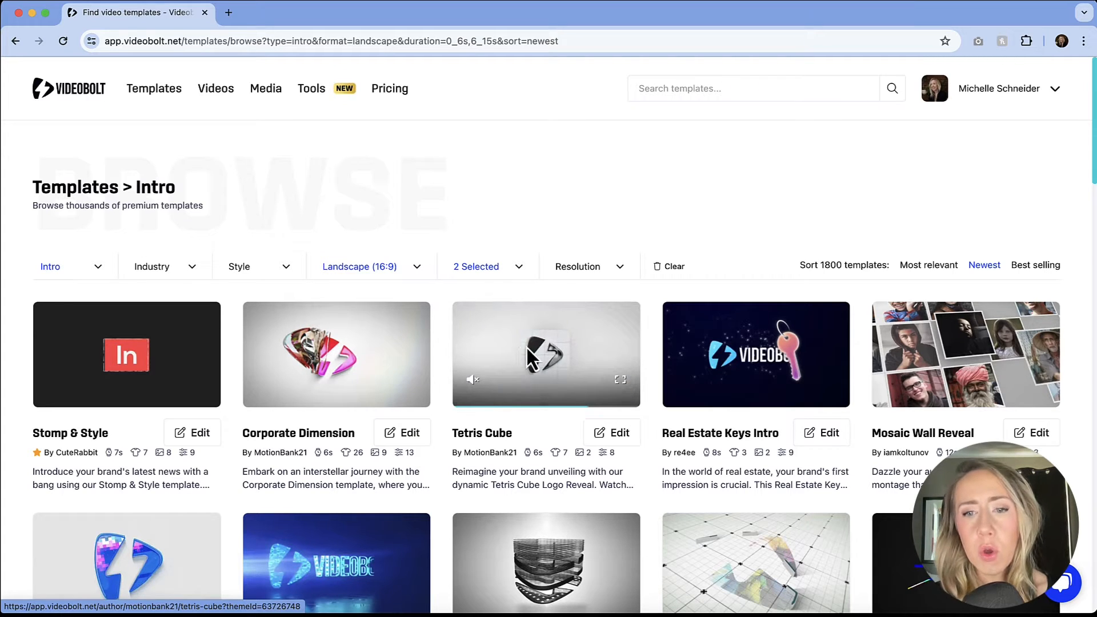
{"action": "mouse_move", "coordinate": [767, 333]}
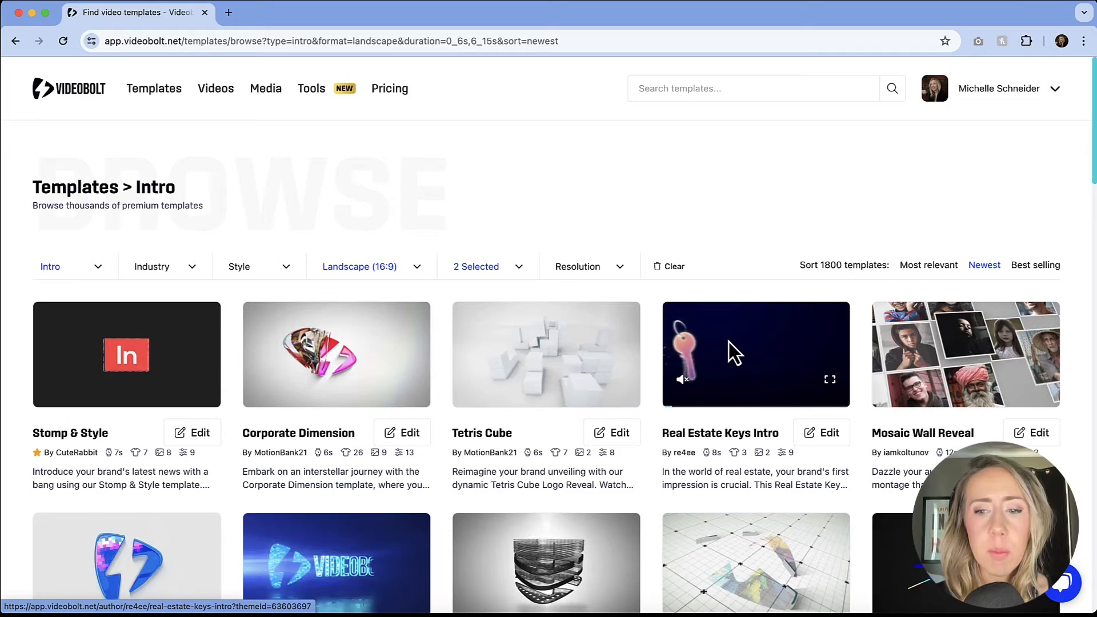
{"action": "scroll", "coordinate": [729, 341], "scroll_direction": "down", "scroll_amount": 1}
{"action": "scroll", "coordinate": [728, 342], "scroll_direction": "down", "scroll_amount": 6}
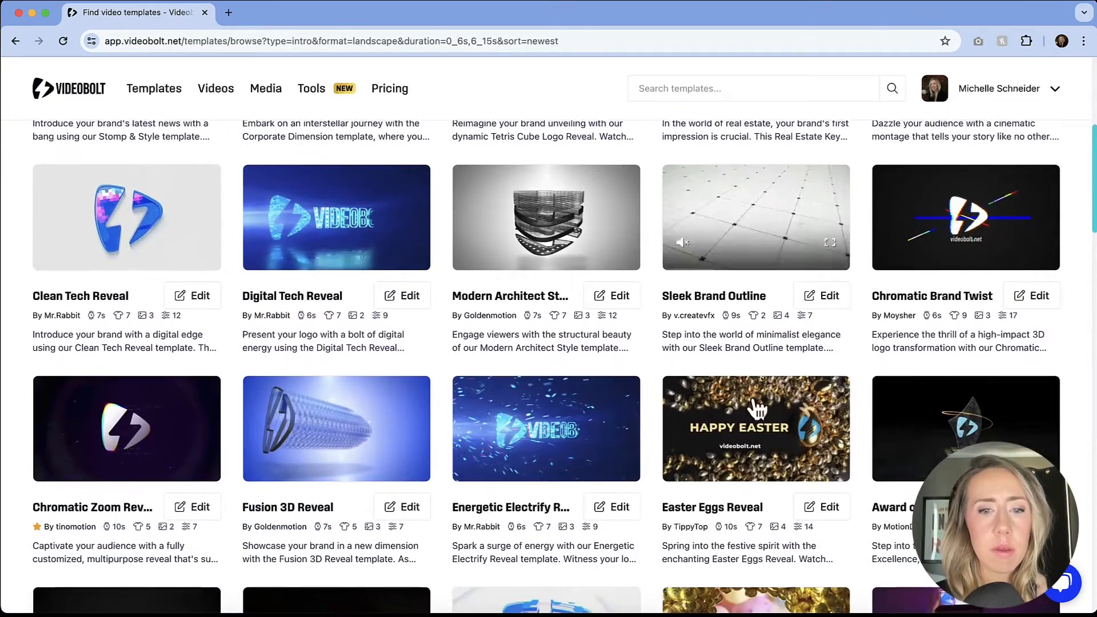
{"action": "mouse_move", "coordinate": [568, 451]}
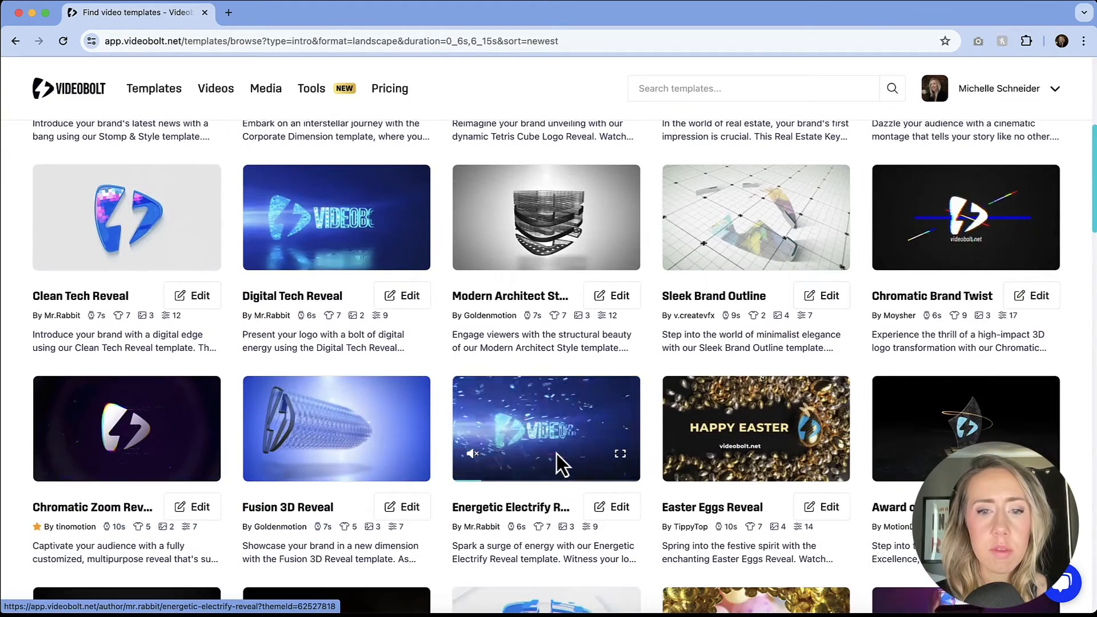
{"action": "left_click", "coordinate": [560, 447]}
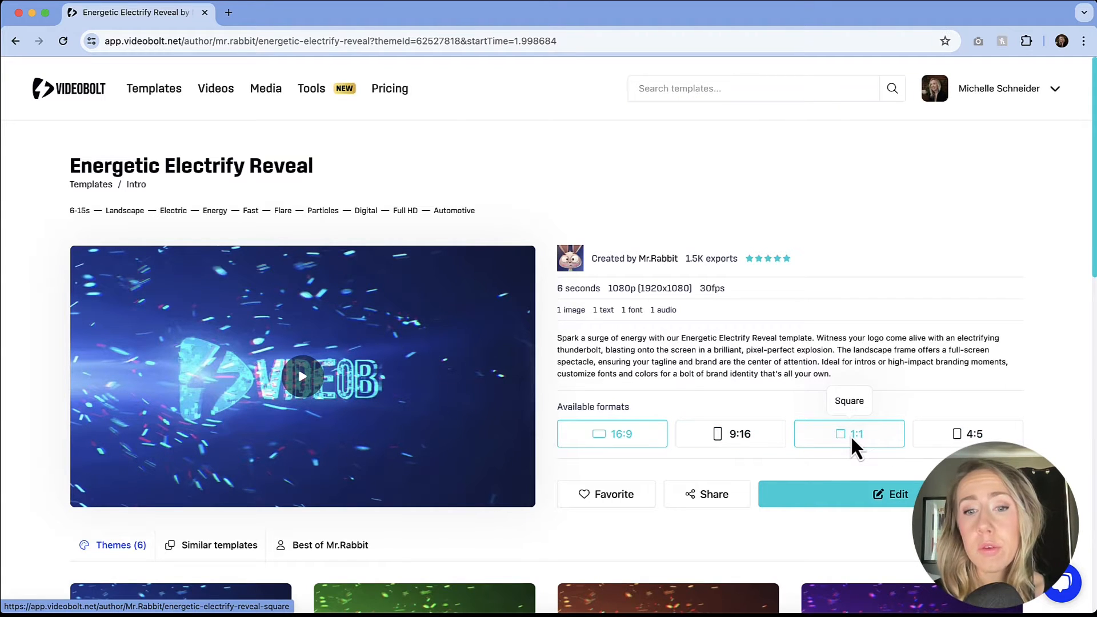
Start editing the Energetic Electrify Reveal template in a new project named "Logo Animation".
{"action": "left_click", "coordinate": [838, 494]}
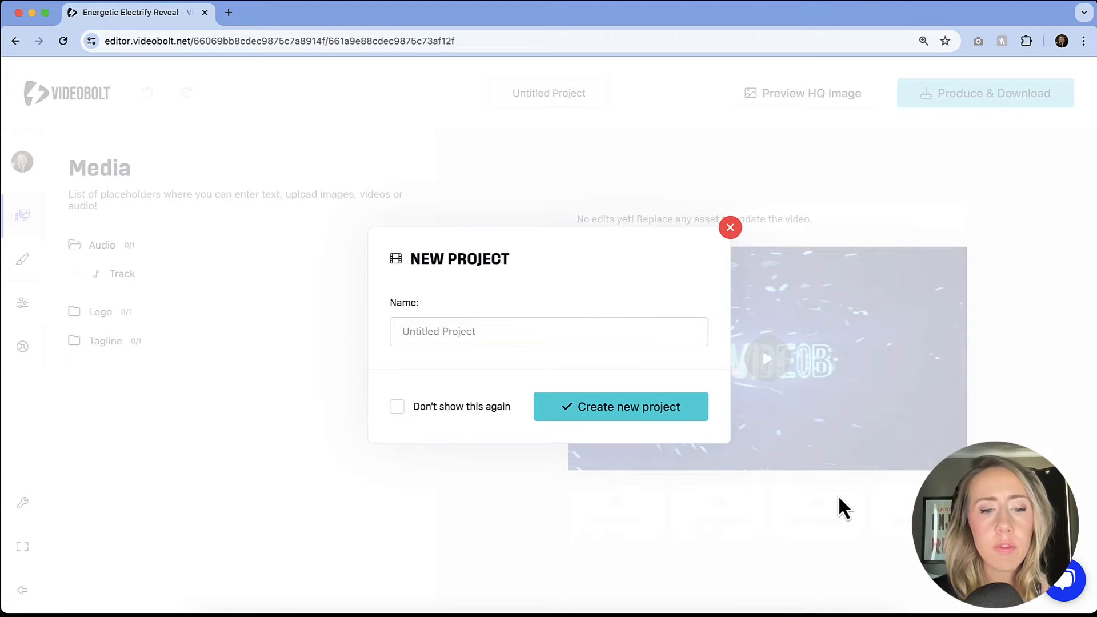
{"action": "type", "text": "L"}
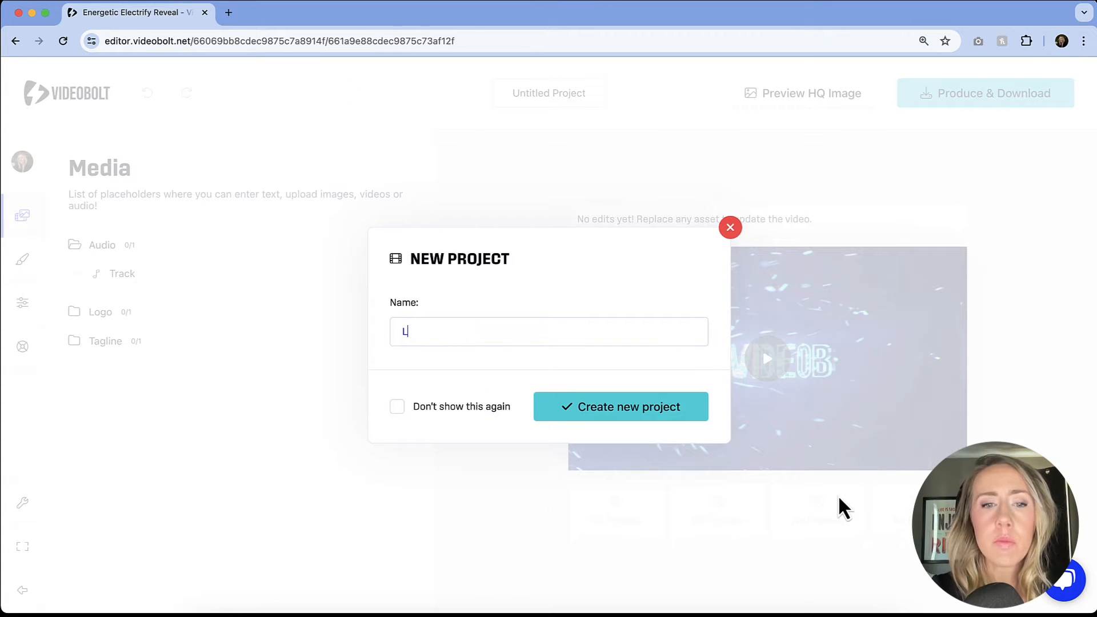
{"action": "type", "text": "ogo Animation"}
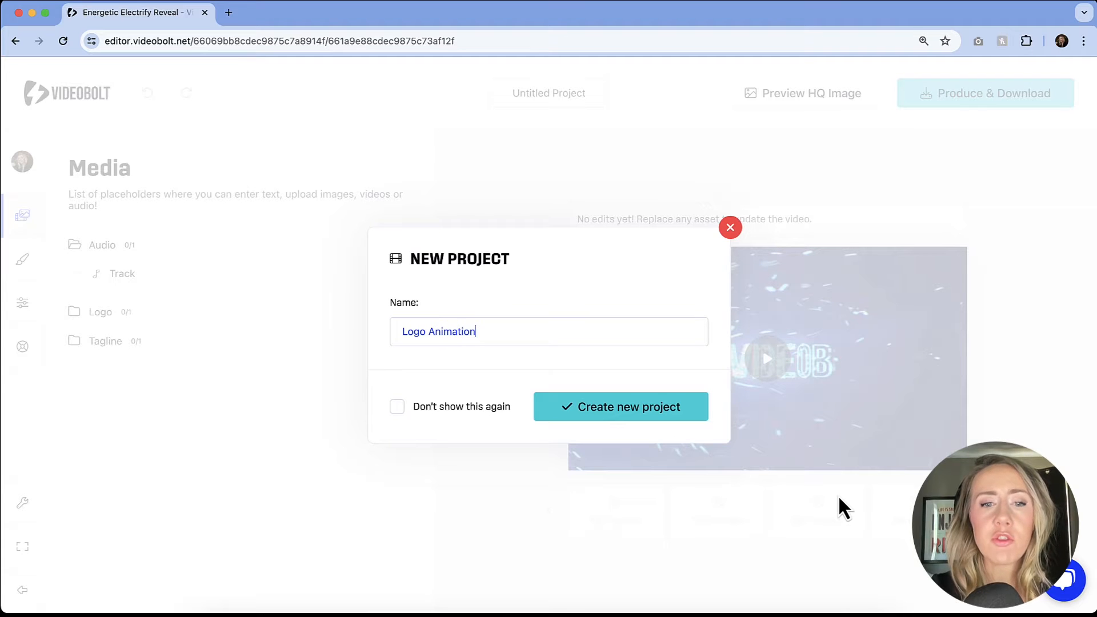
{"action": "left_click", "coordinate": [672, 407]}
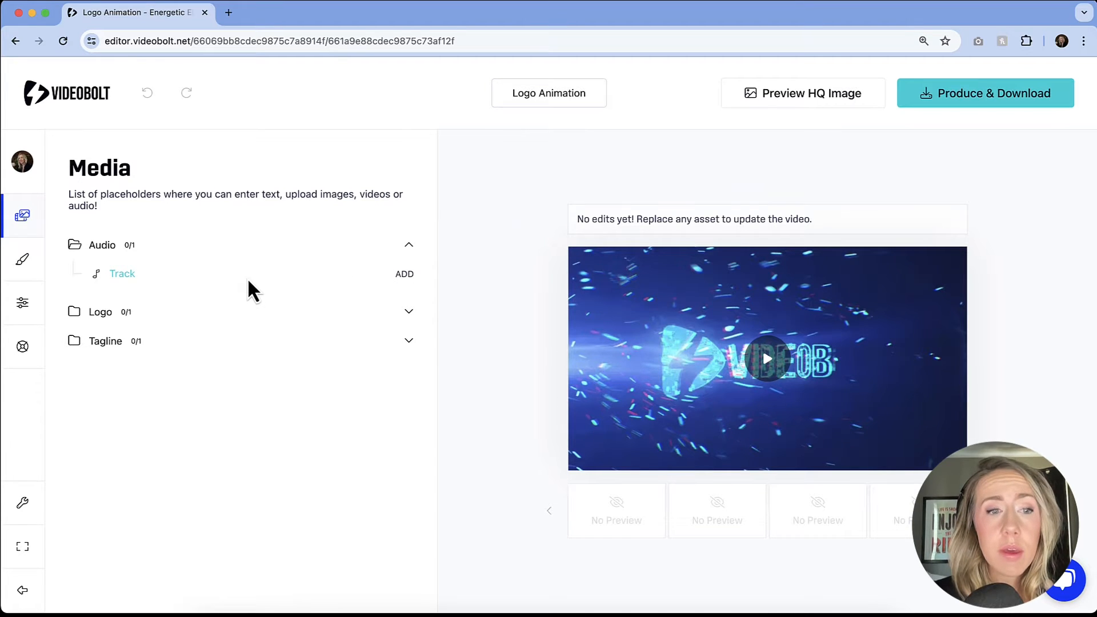
Try disabling the audio track and hiding the logo placeholder, and restore both to their defaults.
{"action": "left_click", "coordinate": [387, 273]}
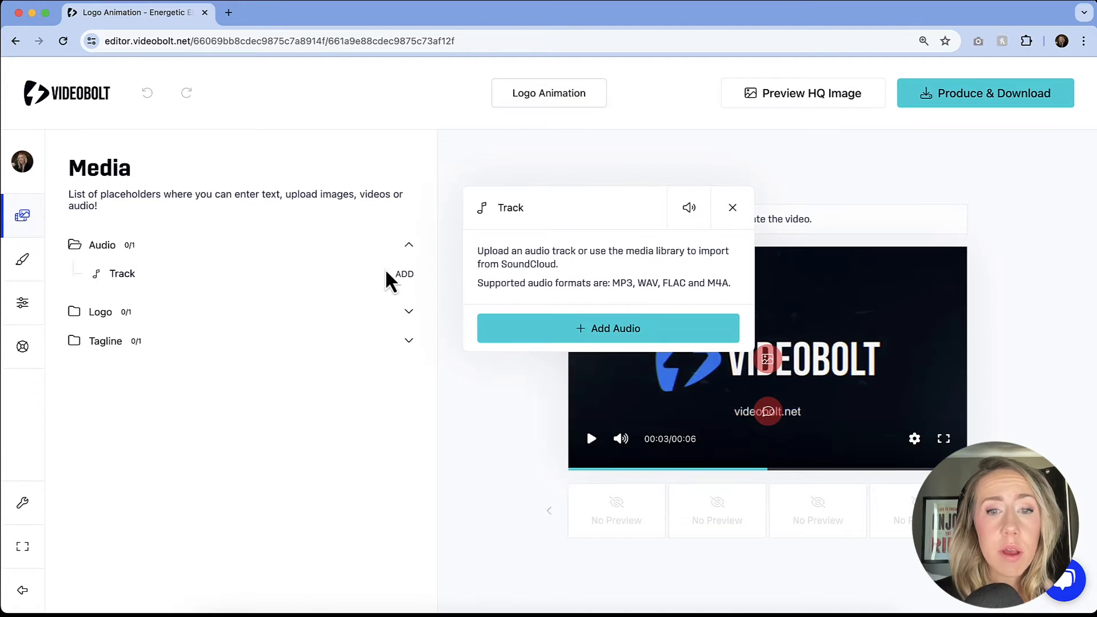
{"action": "left_click", "coordinate": [690, 213]}
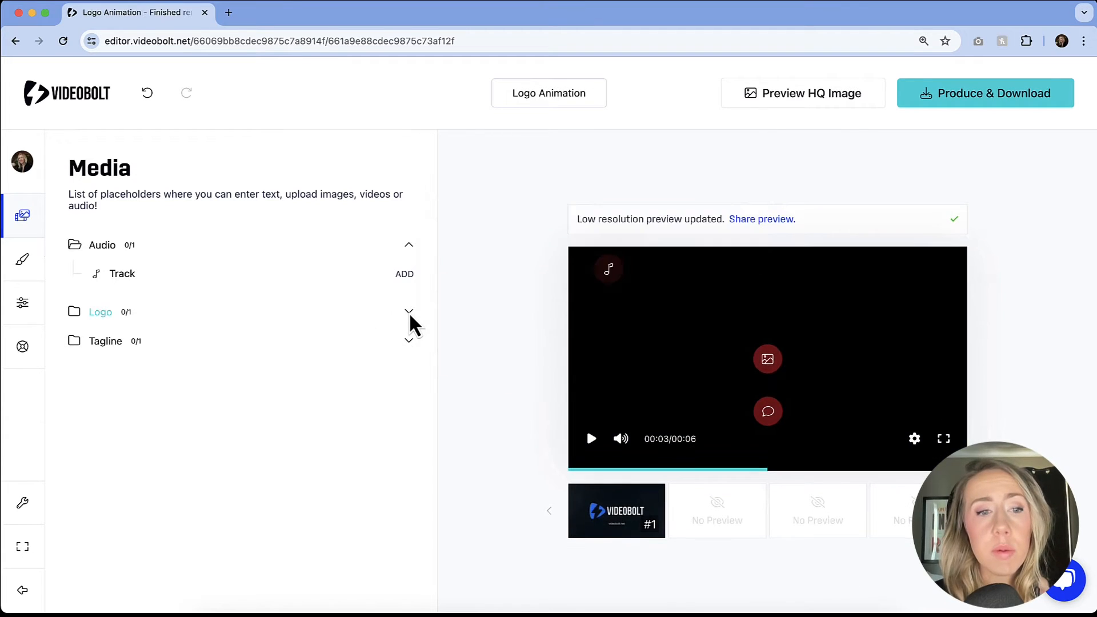
{"action": "left_click", "coordinate": [409, 311]}
{"action": "left_click", "coordinate": [323, 340]}
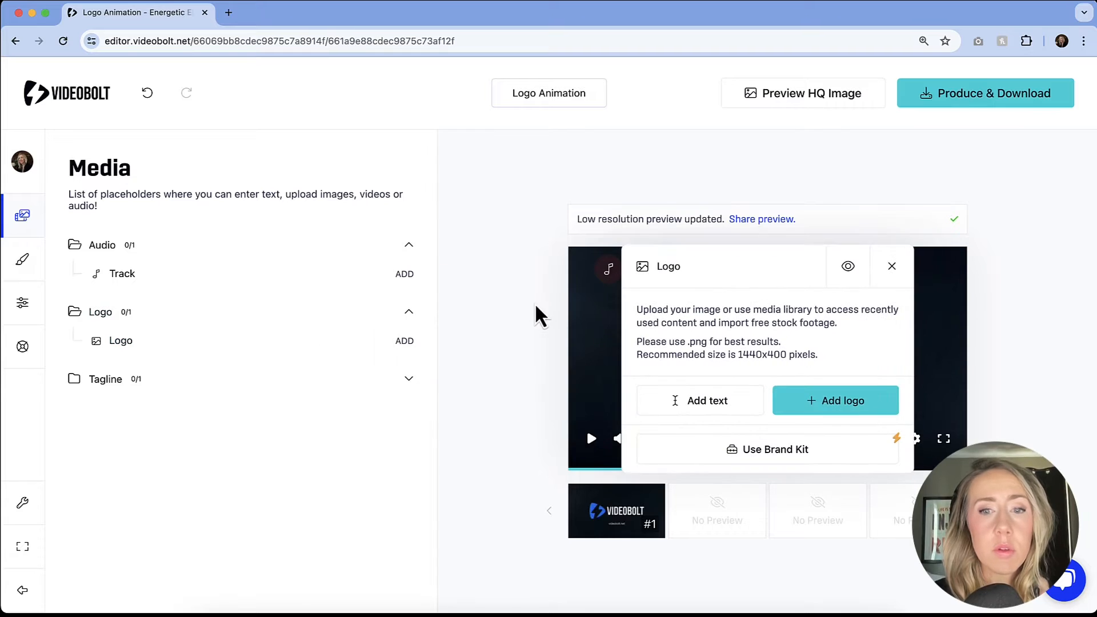
{"action": "left_click", "coordinate": [848, 268]}
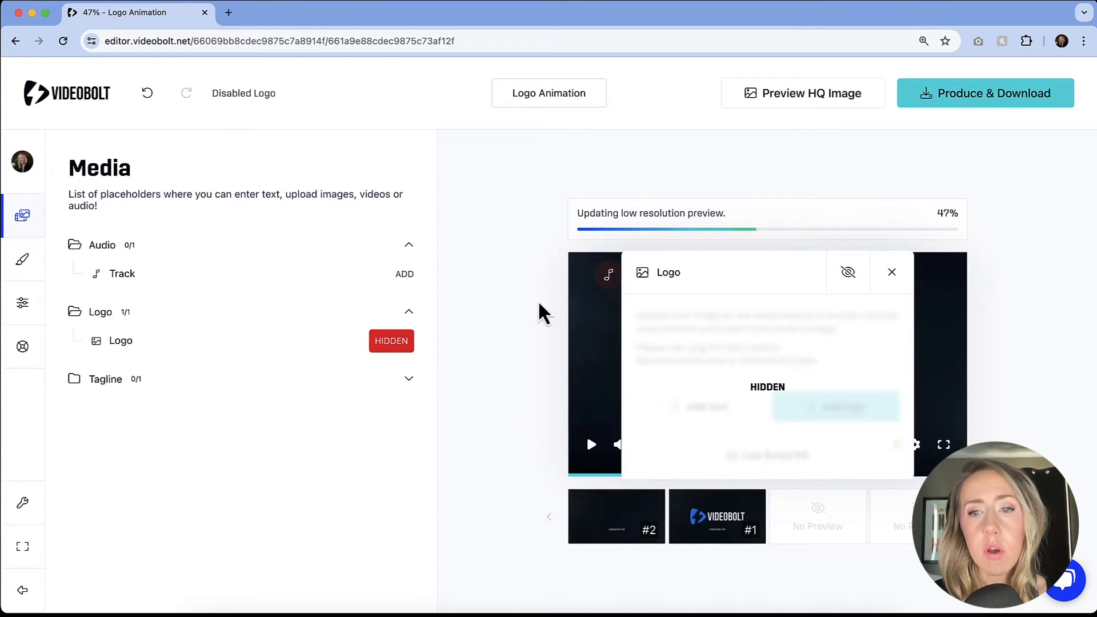
{"action": "left_click", "coordinate": [892, 272]}
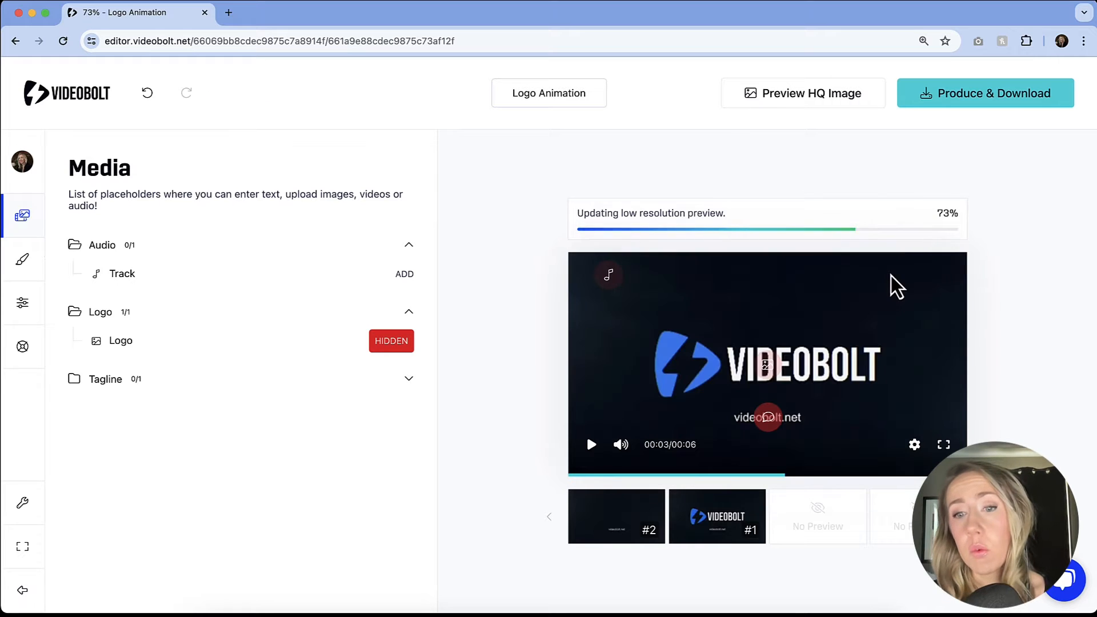
{"action": "left_click", "coordinate": [396, 345]}
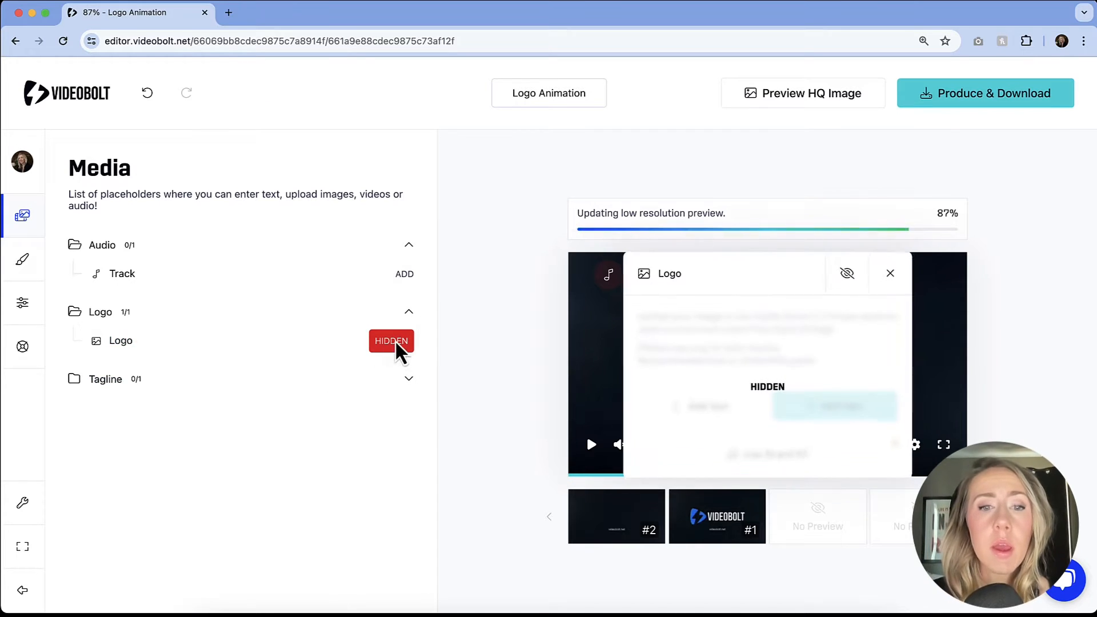
{"action": "left_click", "coordinate": [848, 273]}
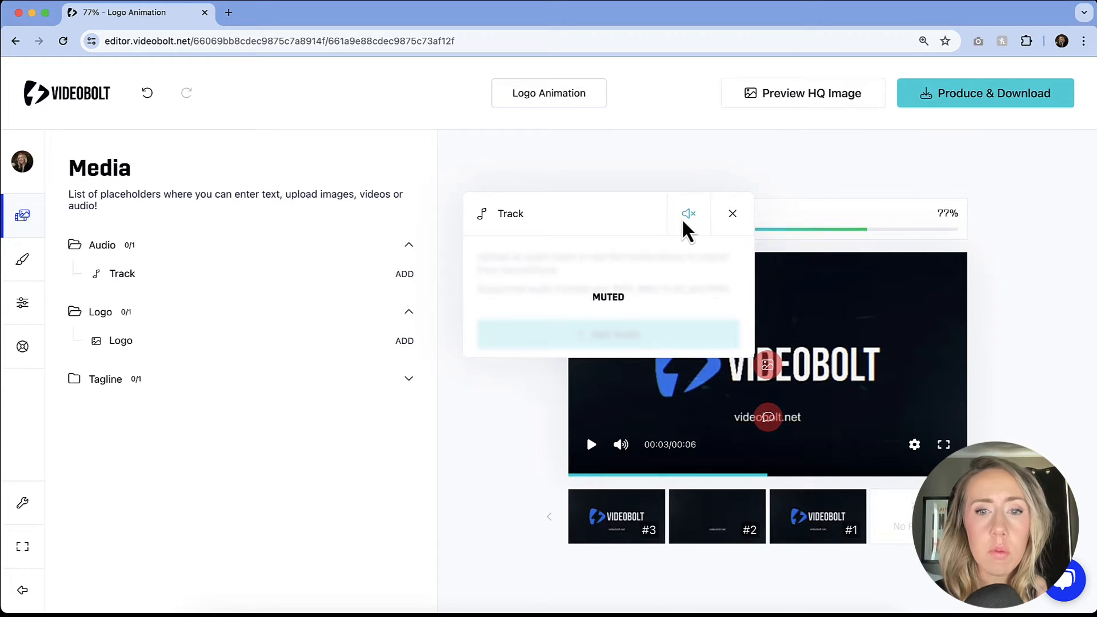
{"action": "left_click", "coordinate": [687, 215]}
{"action": "left_click", "coordinate": [330, 413]}
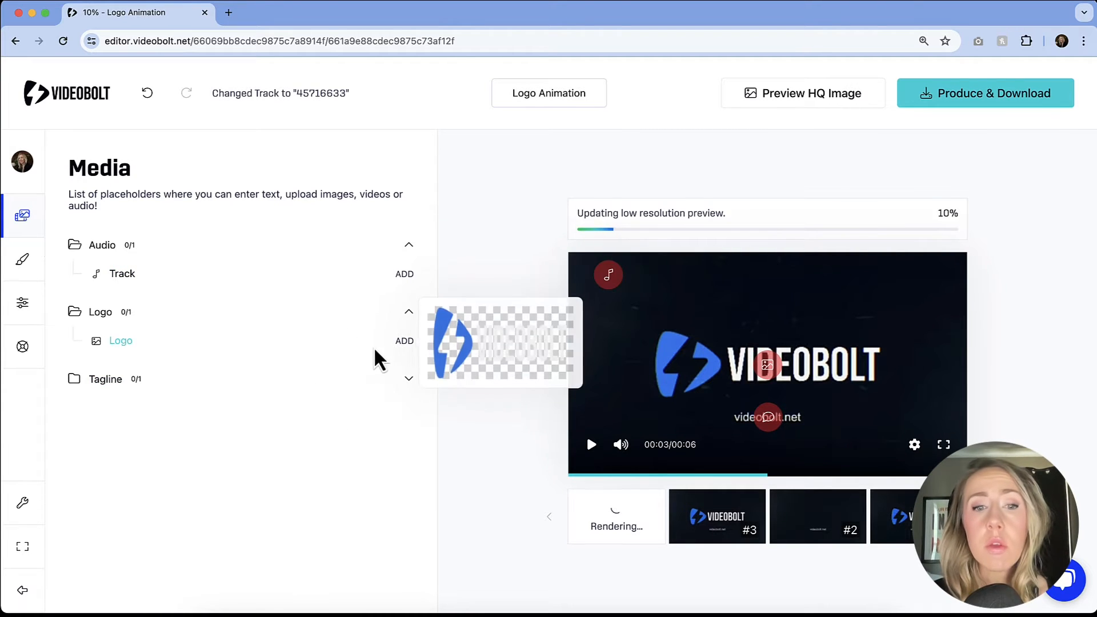
Add the image mtc_logo_white800.png to the Logo placeholder.
{"action": "left_click", "coordinate": [403, 341]}
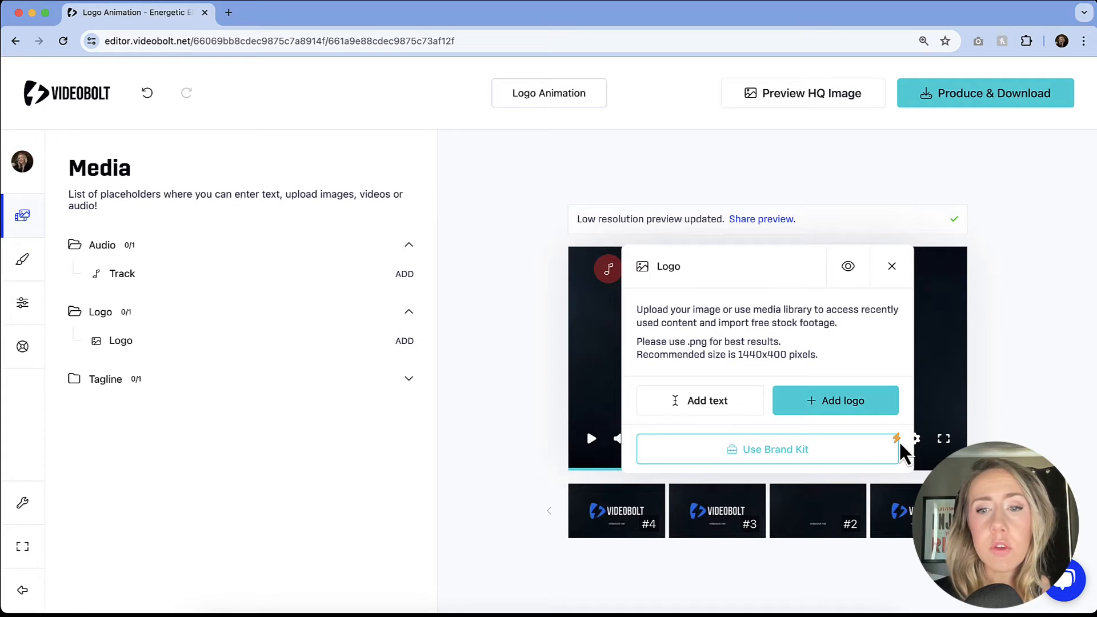
{"action": "left_click", "coordinate": [872, 400]}
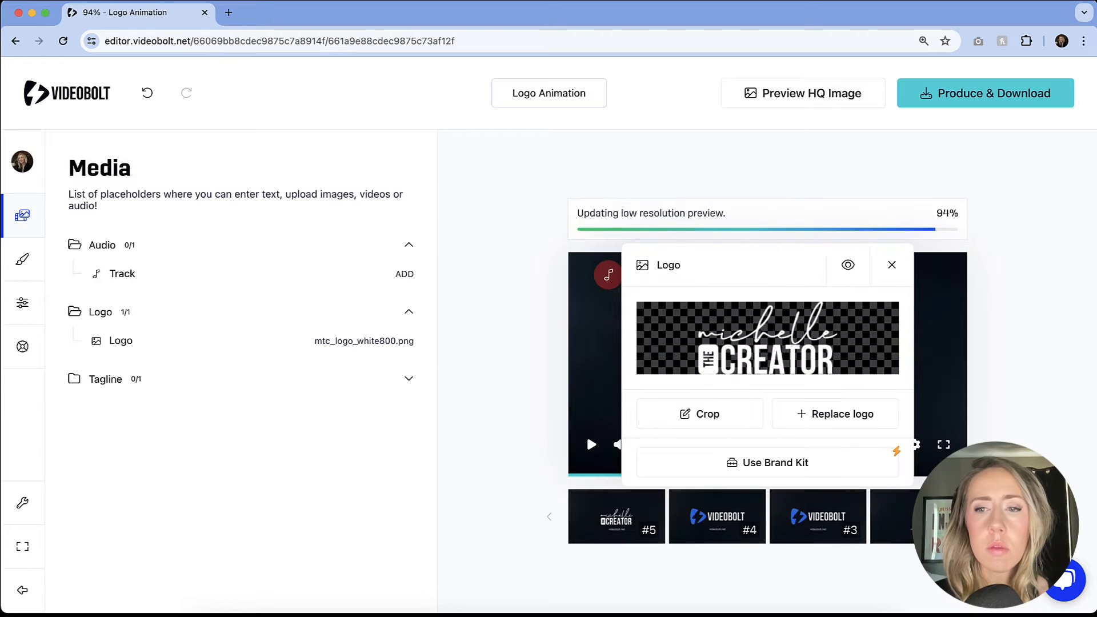
Set the Tagline placeholder's text to "michellethecreator.com" and save it.
{"action": "left_click", "coordinate": [405, 380]}
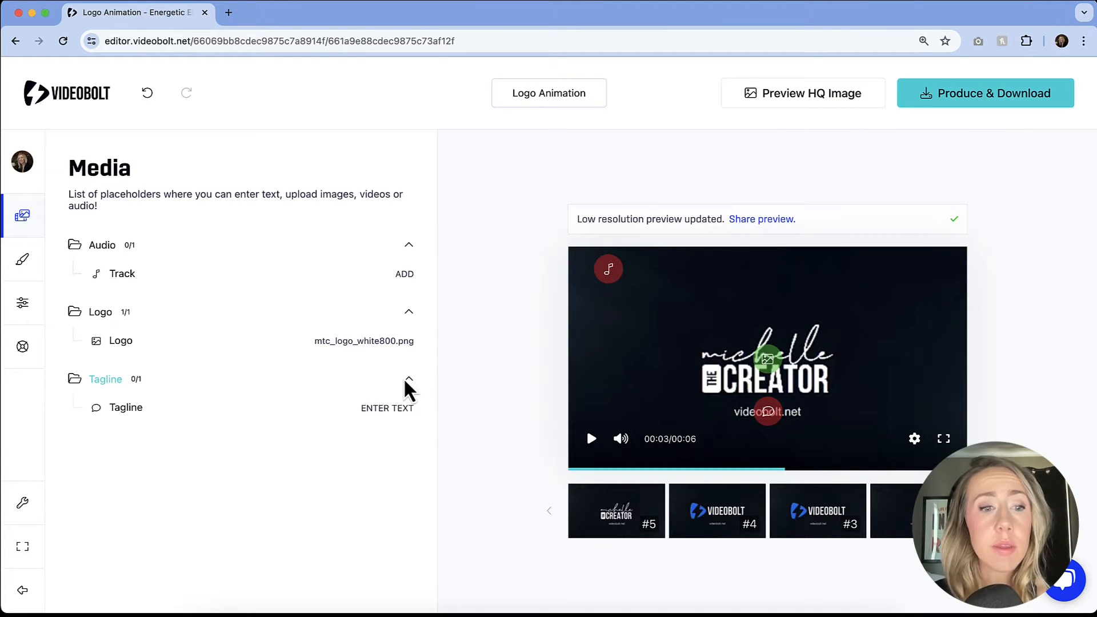
{"action": "left_click", "coordinate": [377, 409]}
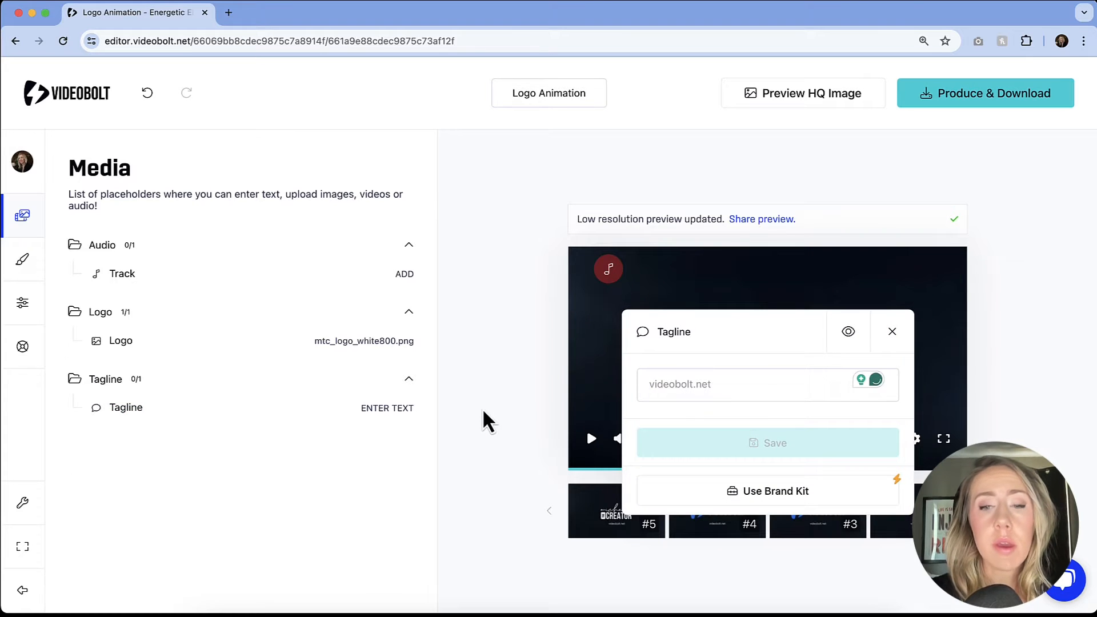
{"action": "type", "text": "michellethecreator.com"}
{"action": "left_click", "coordinate": [721, 448]}
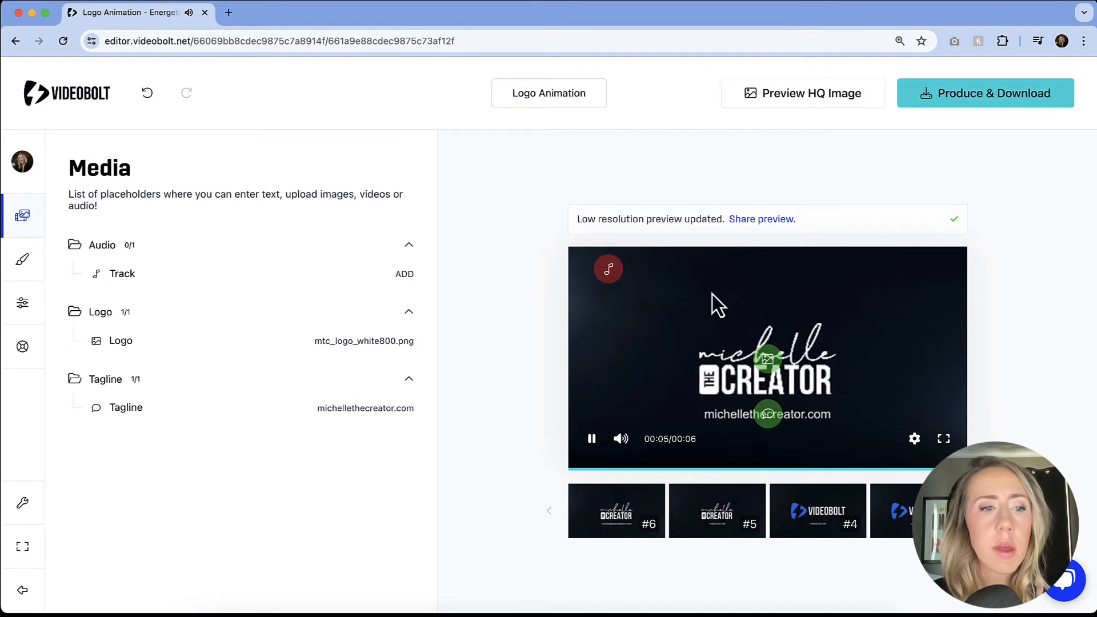
Change the blue color in the template's color scheme to the magenta shade #97156A.
{"action": "mouse_move", "coordinate": [42, 260]}
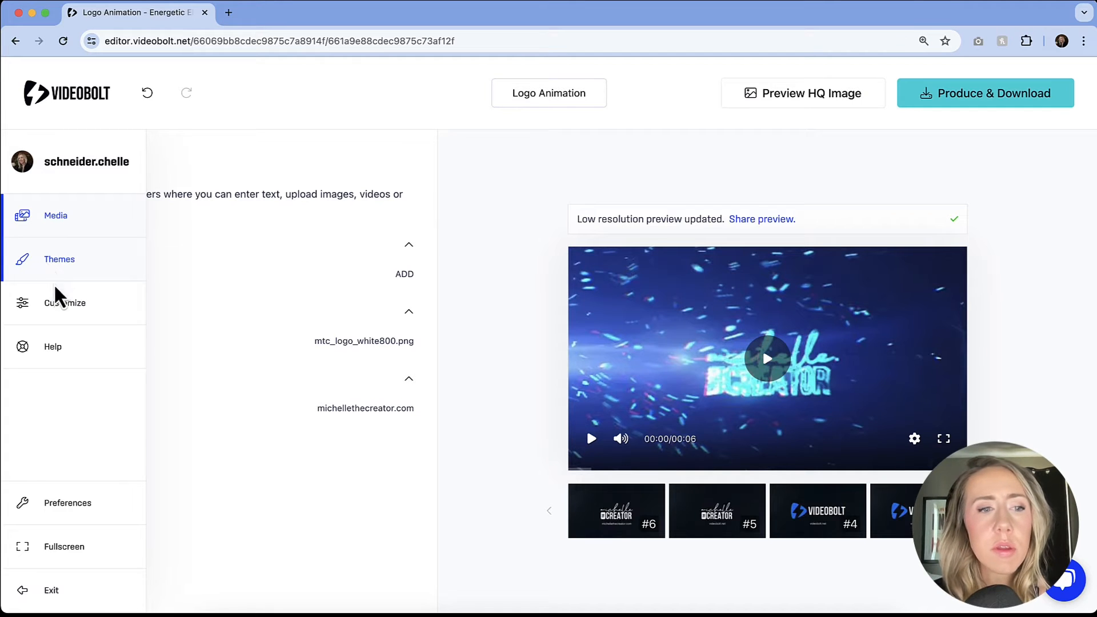
{"action": "left_click", "coordinate": [57, 303]}
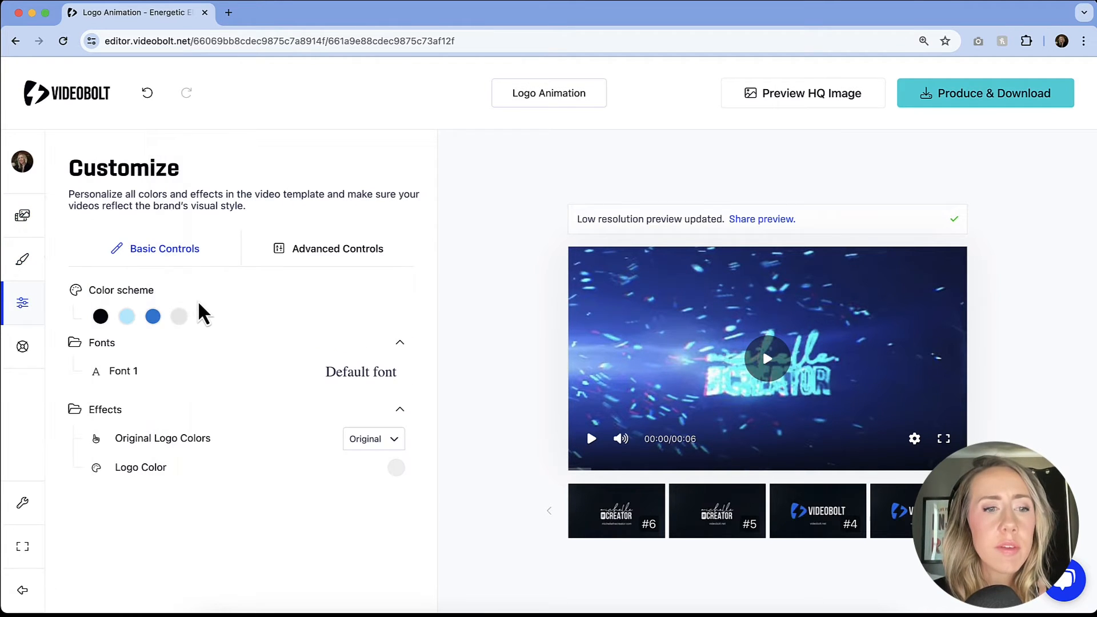
{"action": "left_click", "coordinate": [152, 317]}
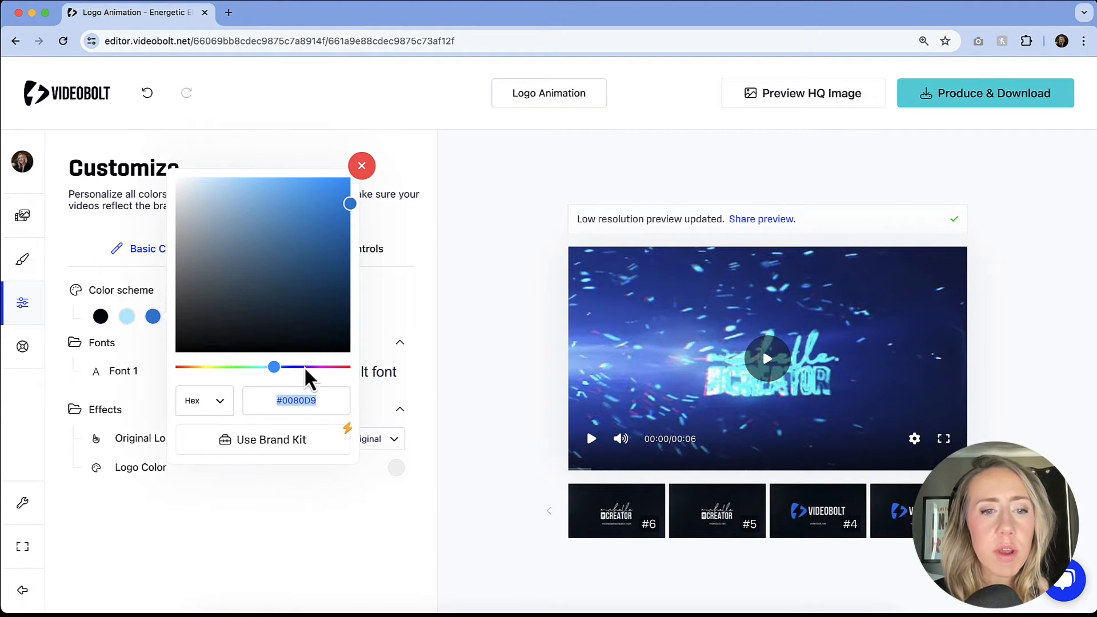
{"action": "left_click_drag", "start_coordinate": [307, 367], "coordinate": [325, 368]}
{"action": "left_click", "coordinate": [325, 249]}
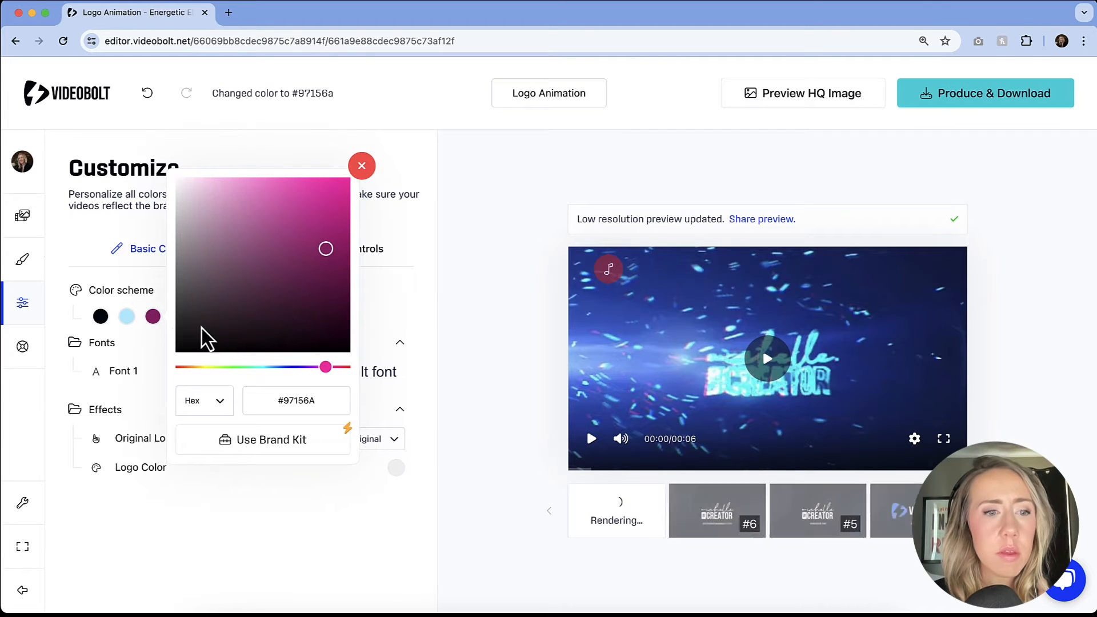
Change the light blue color in the color scheme to the bright purple #CC31D9 and play the updated preview.
{"action": "left_click", "coordinate": [128, 318]}
{"action": "left_click", "coordinate": [128, 318]}
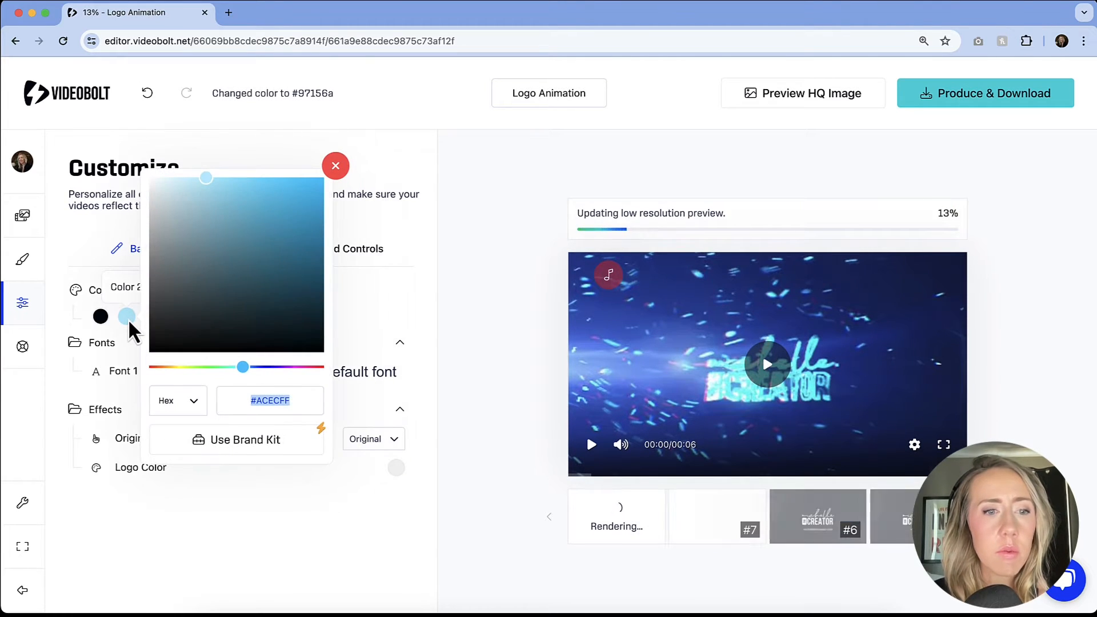
{"action": "left_click", "coordinate": [288, 367]}
{"action": "left_click", "coordinate": [284, 204]}
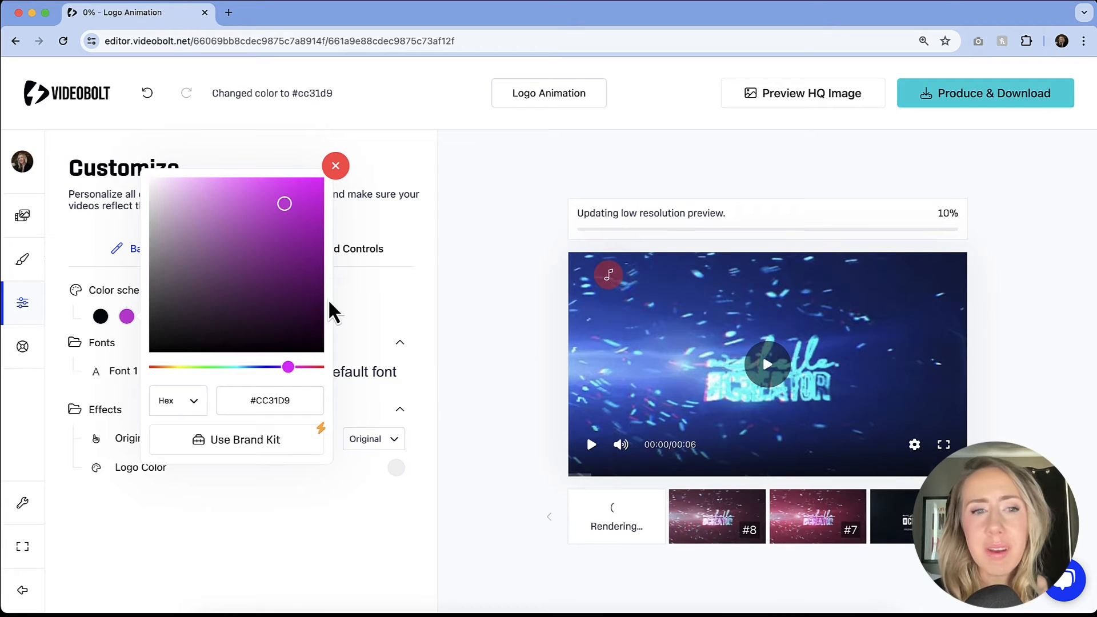
{"action": "left_click", "coordinate": [92, 306]}
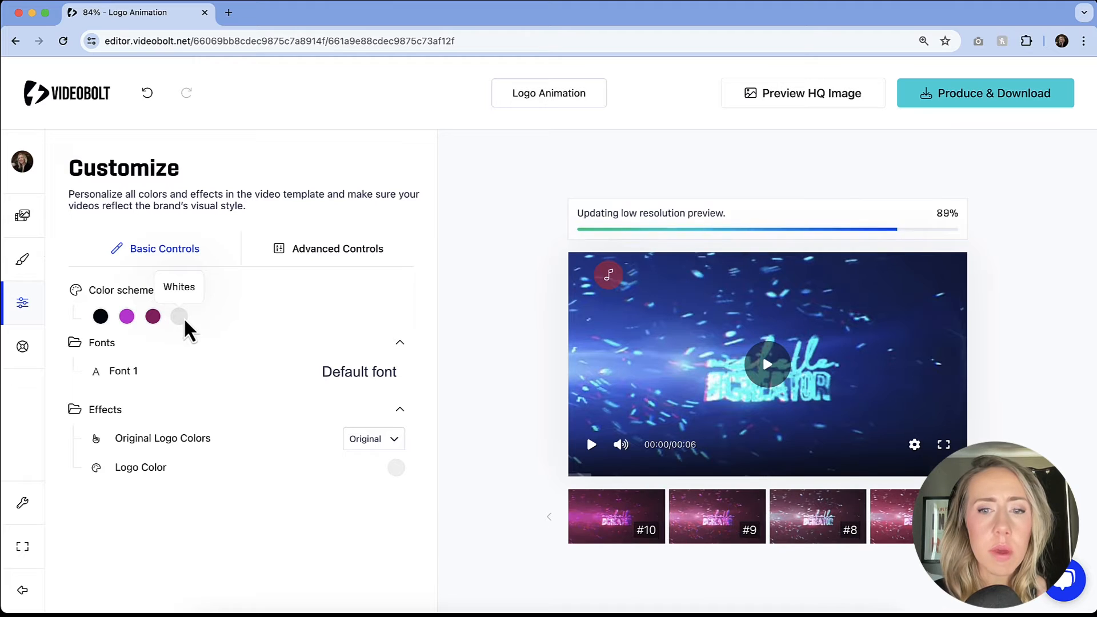
{"action": "left_click", "coordinate": [592, 446]}
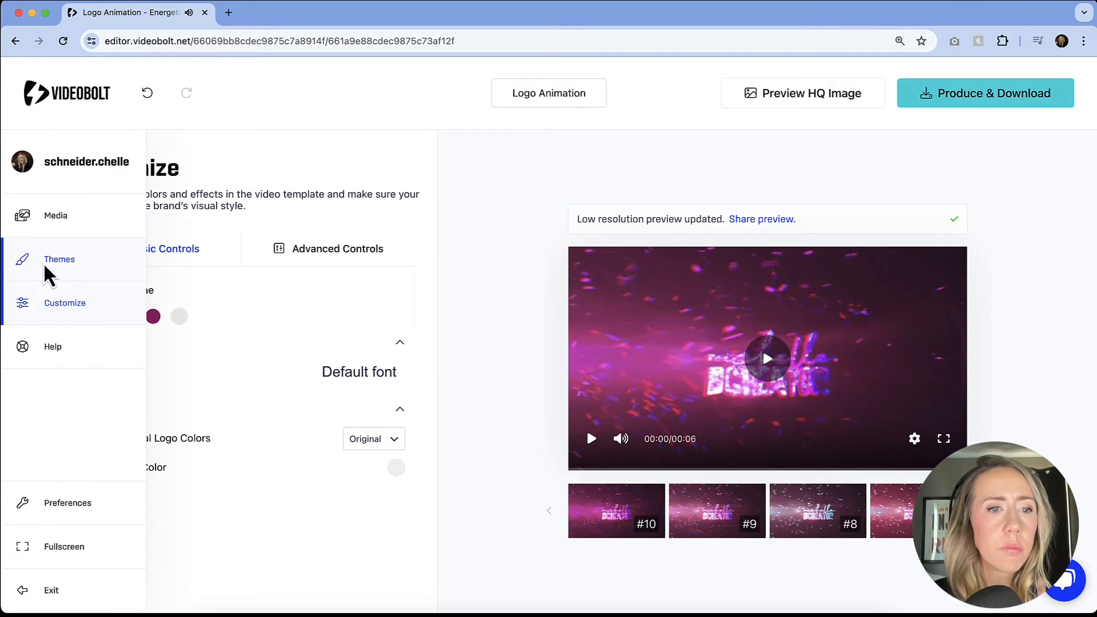
Apply the pre-designed Purple Logo theme to the logo animation.
{"action": "left_click", "coordinate": [45, 267]}
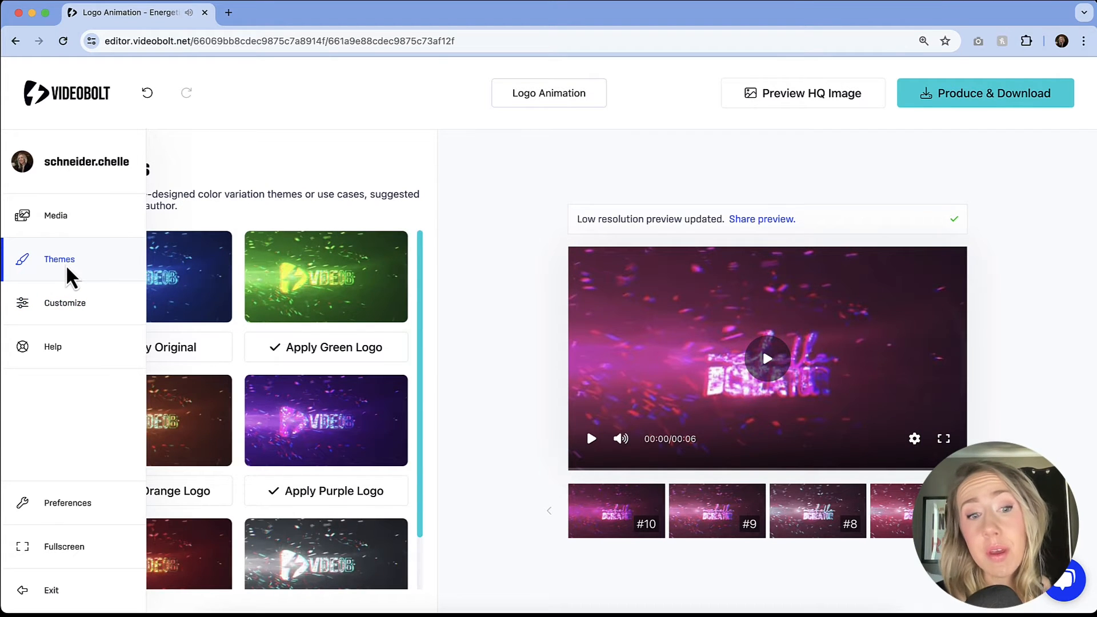
{"action": "mouse_move", "coordinate": [337, 301]}
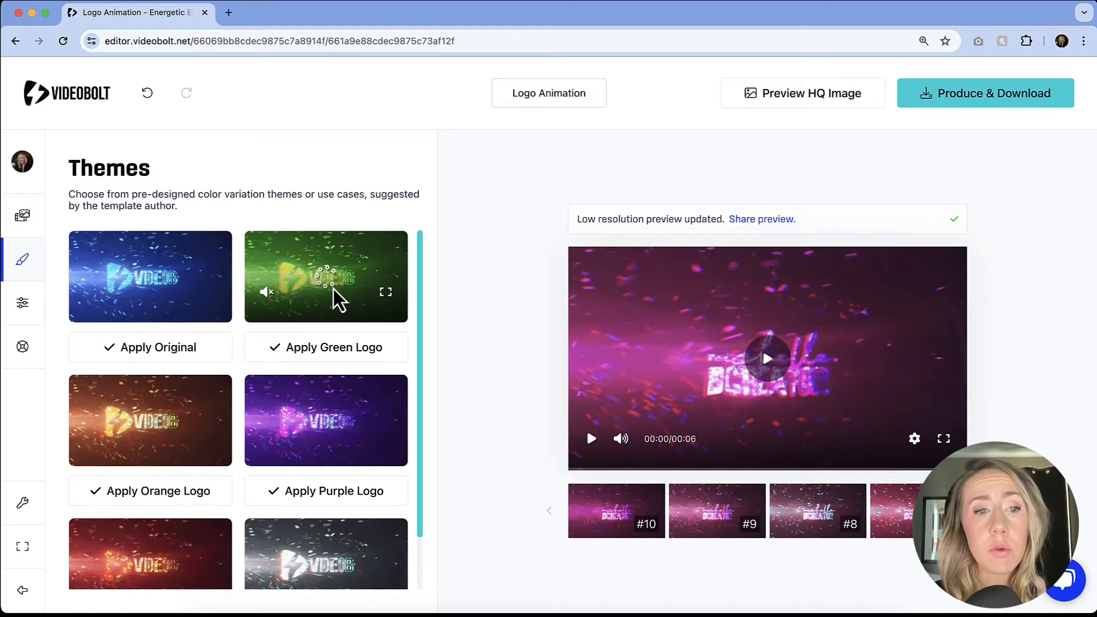
{"action": "scroll", "coordinate": [338, 301], "scroll_direction": "down", "scroll_amount": 1}
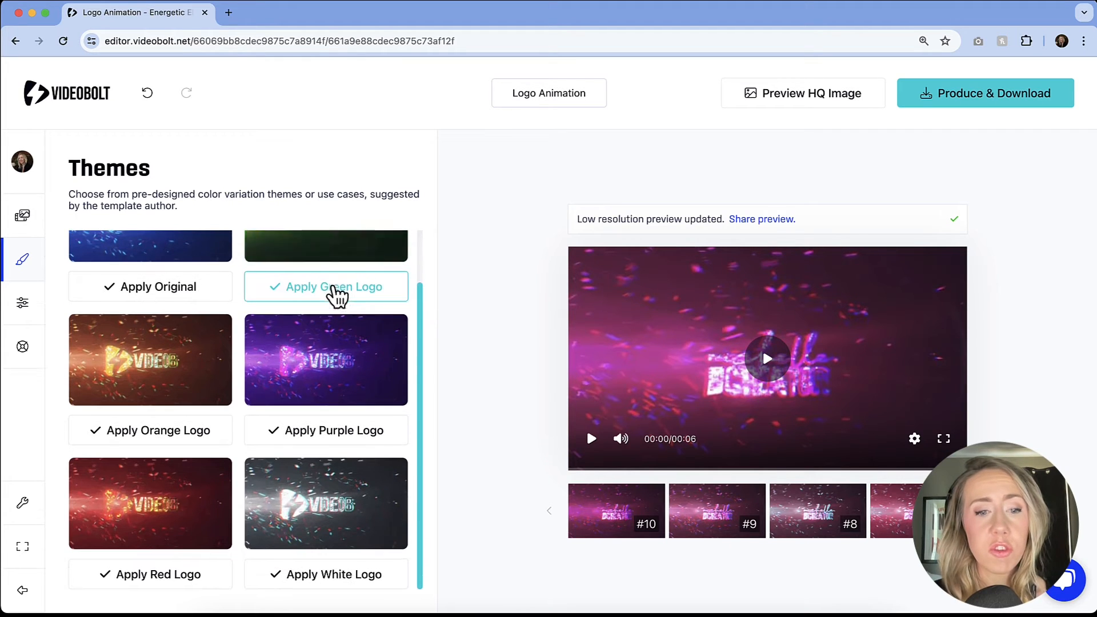
{"action": "mouse_move", "coordinate": [330, 377]}
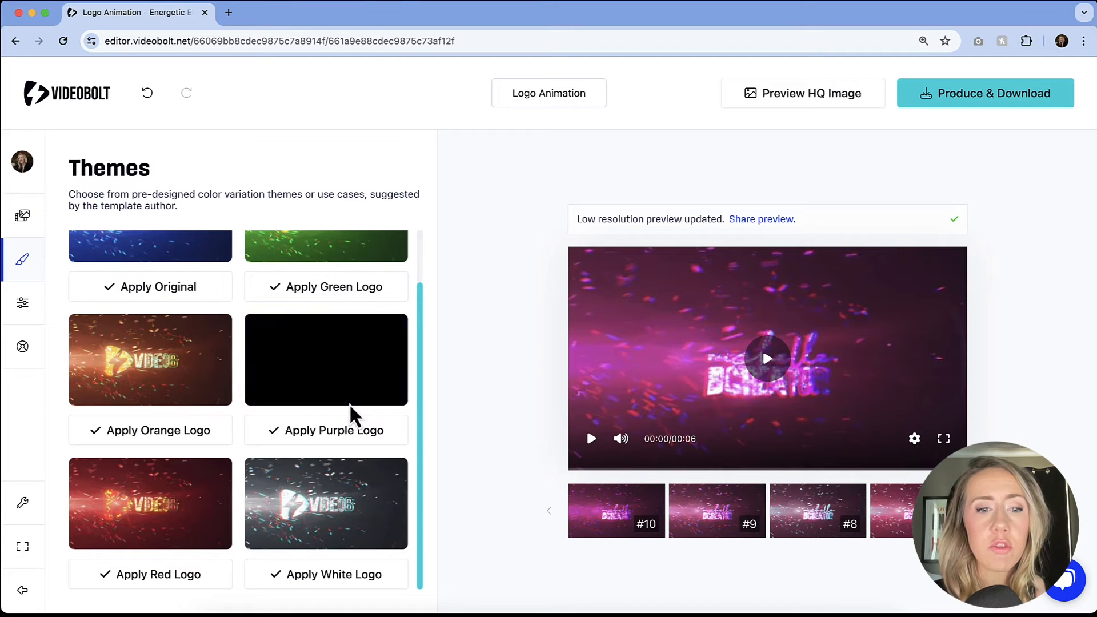
{"action": "left_click", "coordinate": [341, 429]}
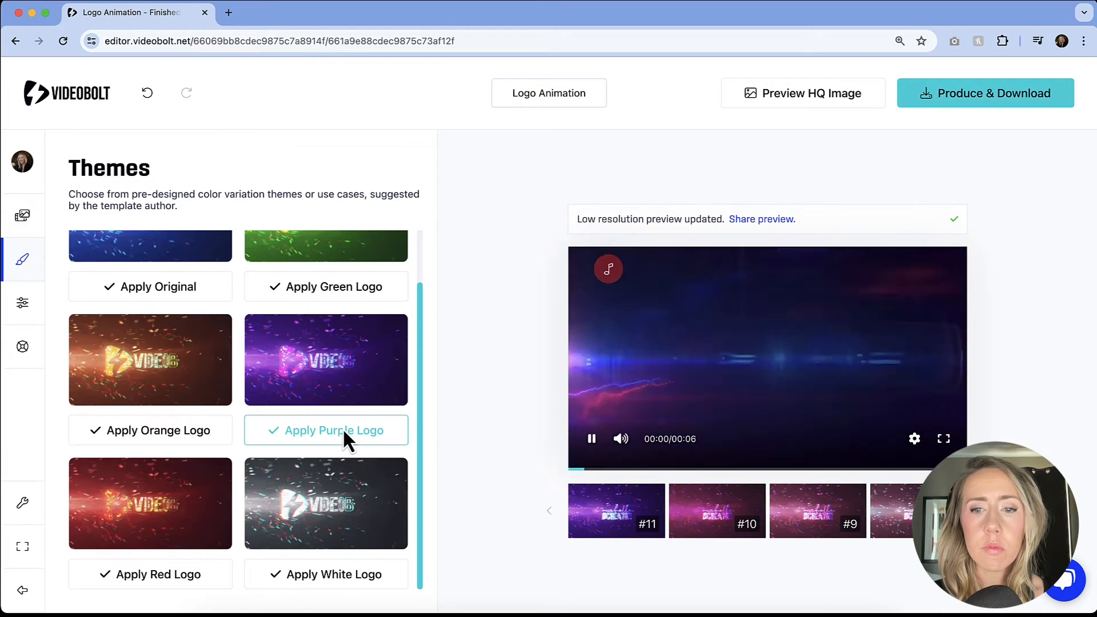
{"action": "mouse_move", "coordinate": [386, 387]}
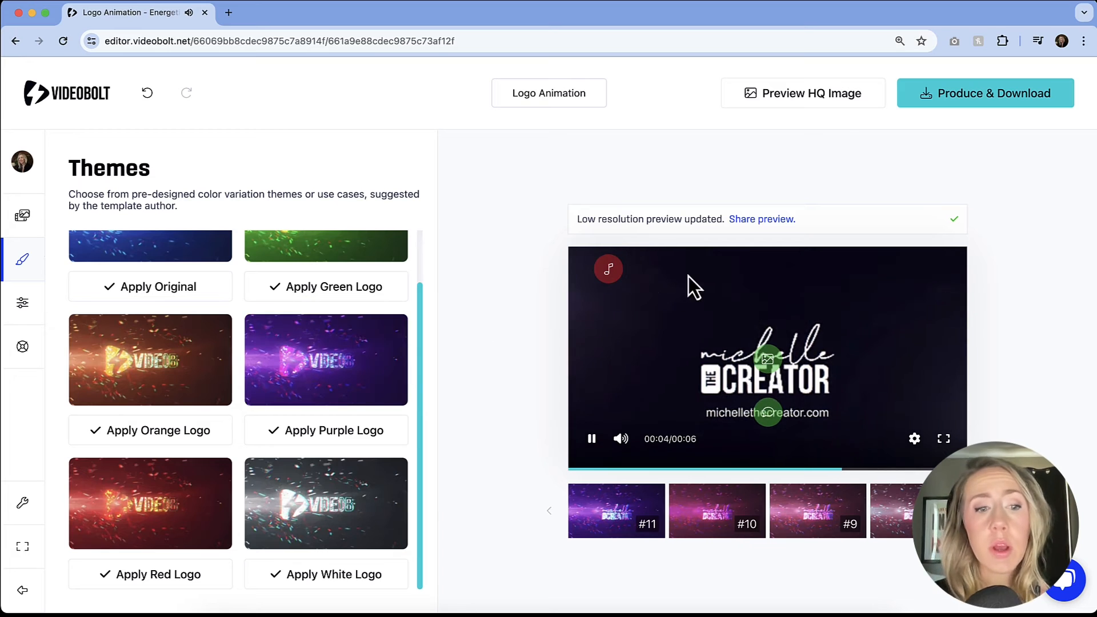
Produce the logo animation in 720p at 24fps and play the finished video.
{"action": "left_click", "coordinate": [965, 97]}
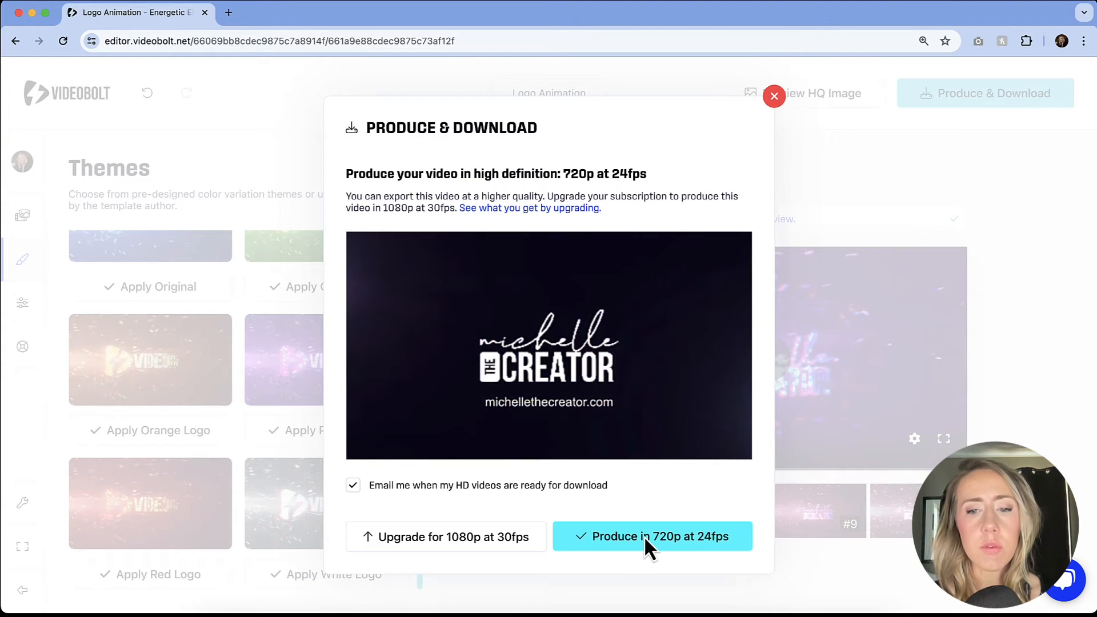
{"action": "left_click", "coordinate": [664, 552]}
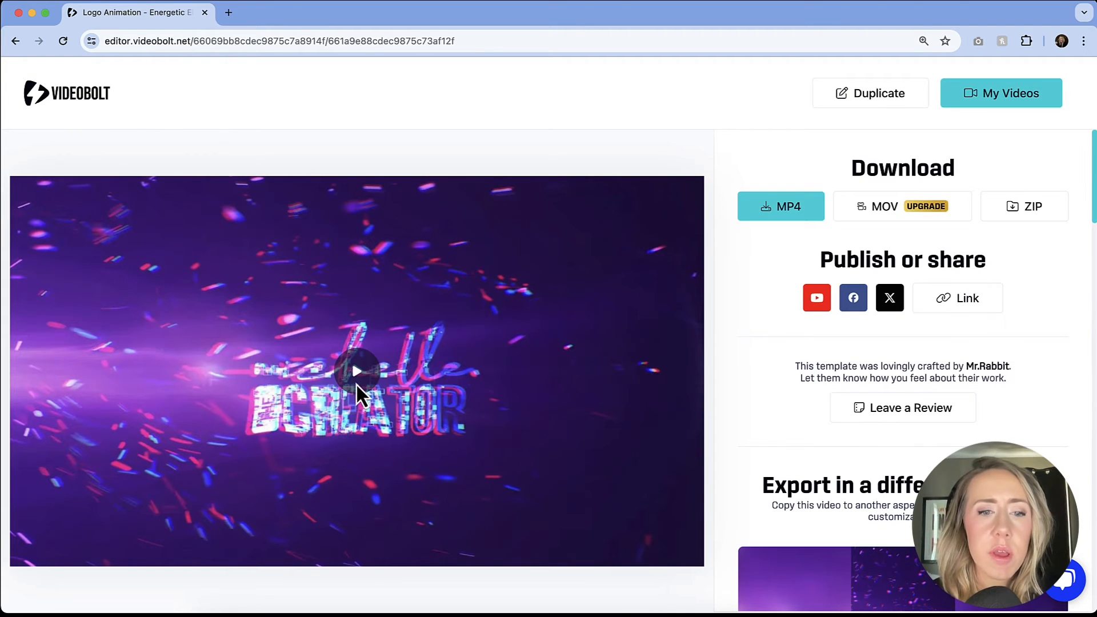
{"action": "left_click", "coordinate": [356, 384]}
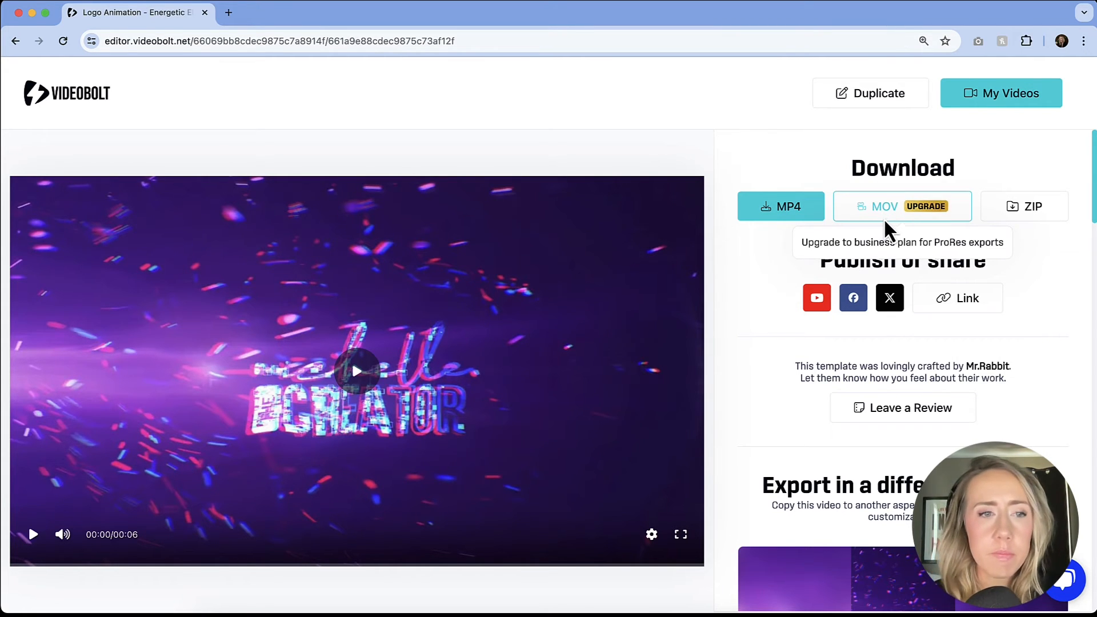
Exit the editor and open the page of Videobolt's extension for Adobe.
{"action": "left_click", "coordinate": [61, 103]}
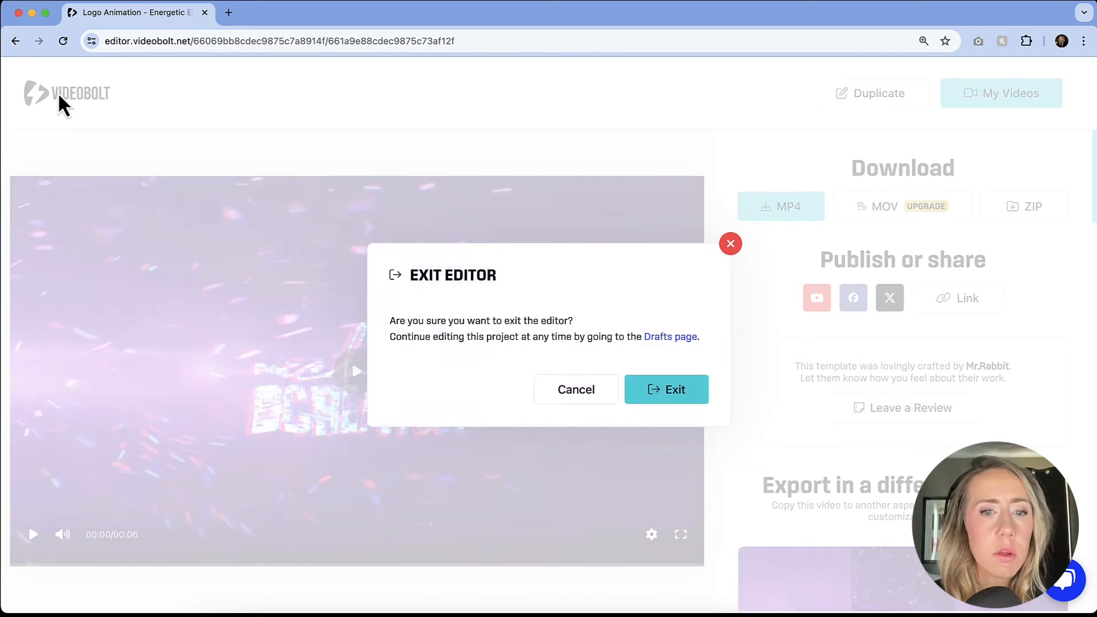
{"action": "left_click", "coordinate": [678, 397]}
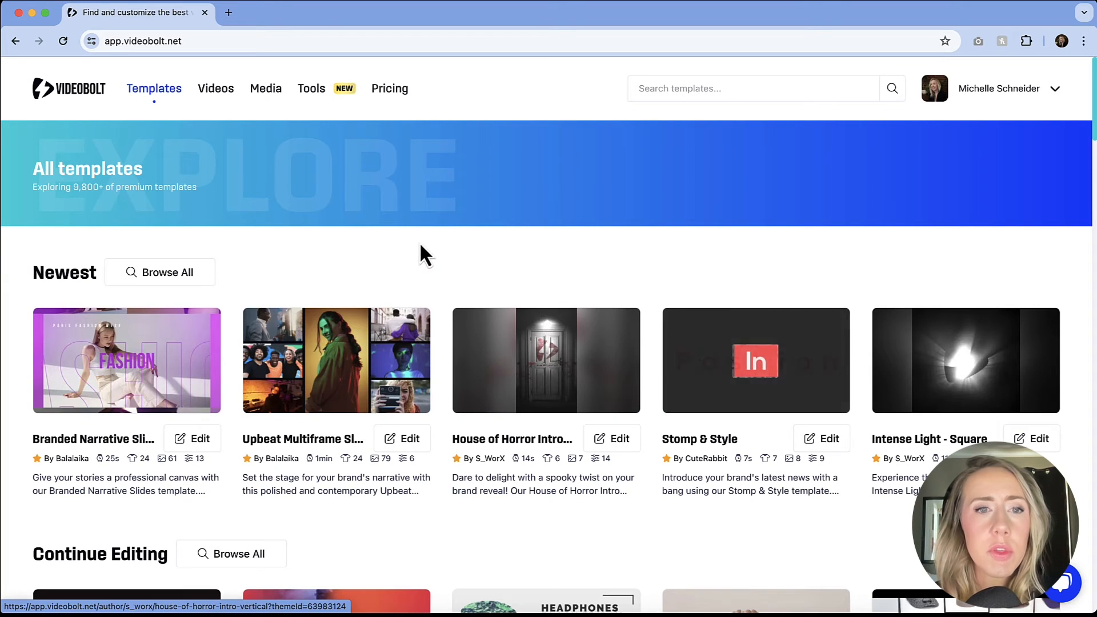
{"action": "mouse_move", "coordinate": [313, 98]}
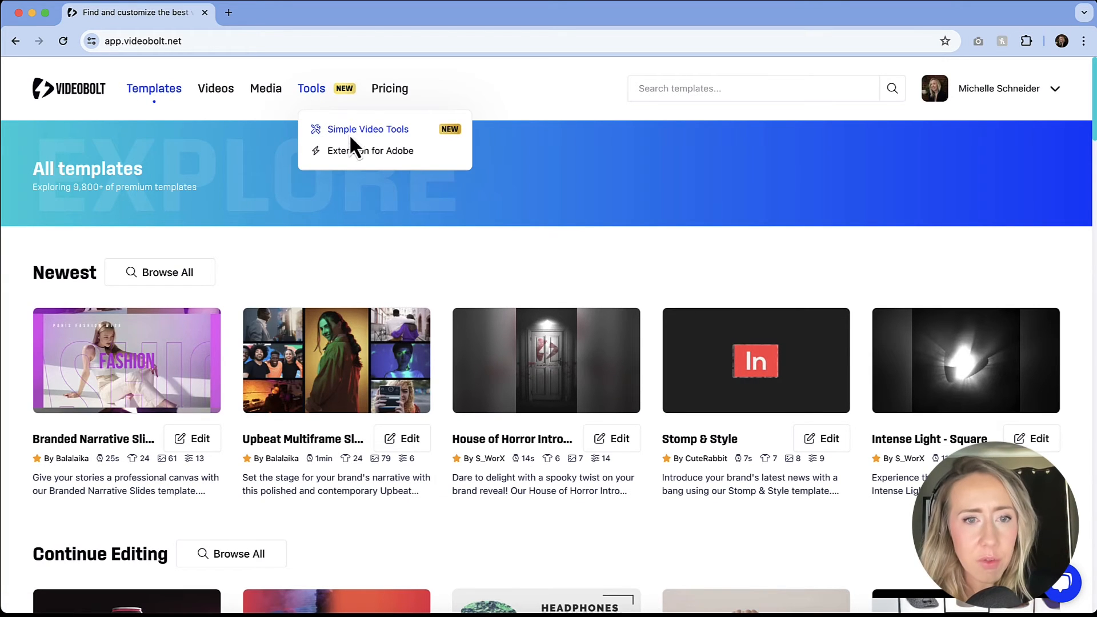
{"action": "left_click", "coordinate": [364, 166]}
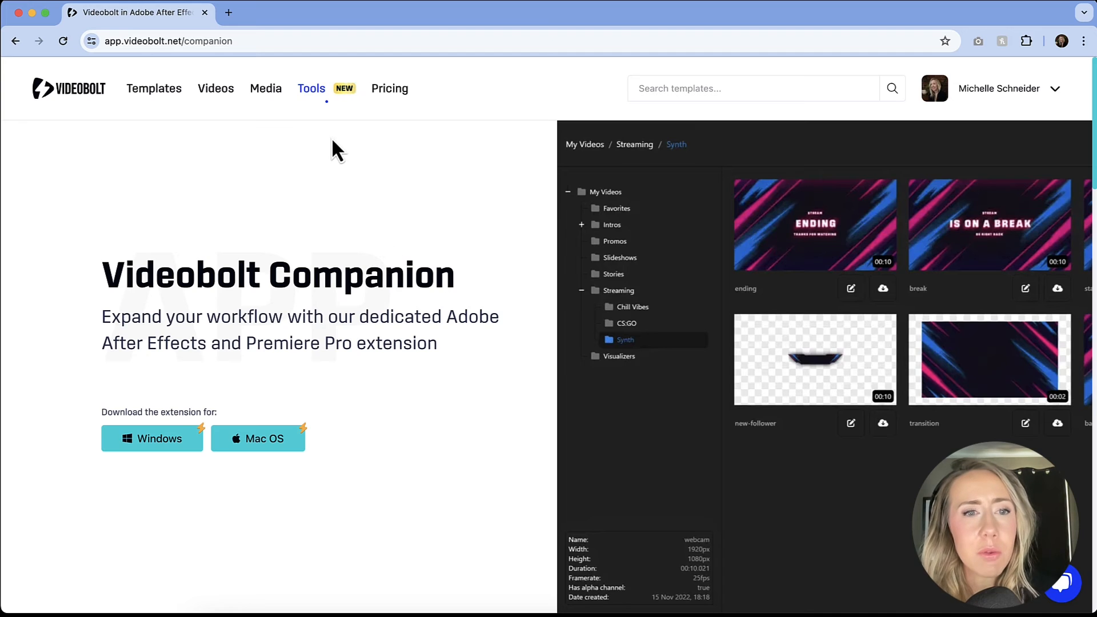
Review the Lite, Pro and Business plans on the pricing page and show their monthly prices.
{"action": "left_click", "coordinate": [389, 98]}
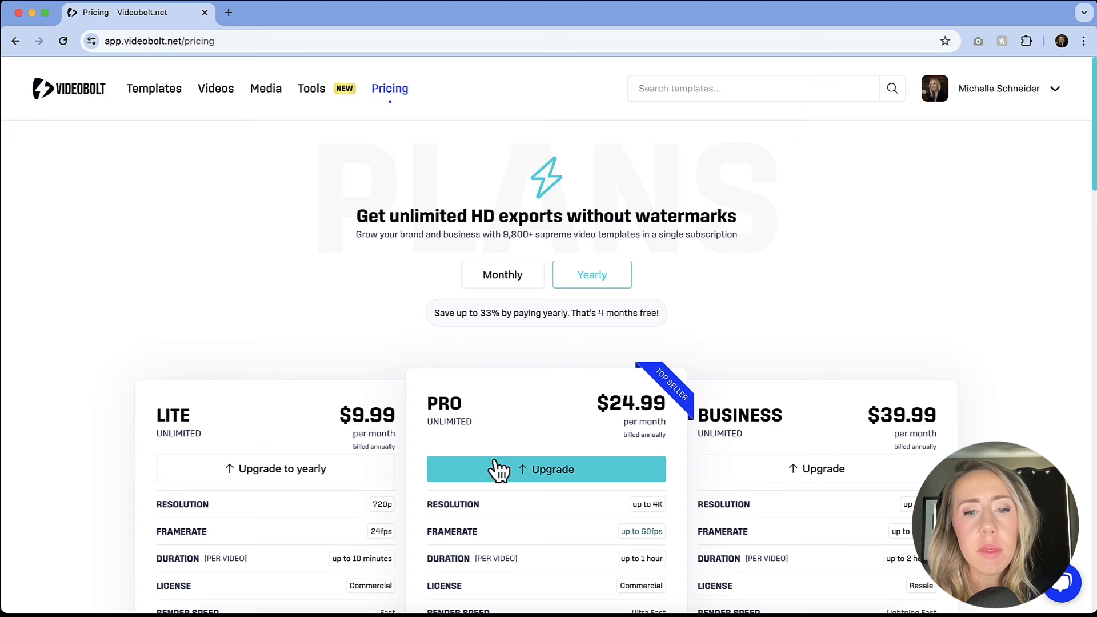
{"action": "scroll", "coordinate": [592, 378], "scroll_direction": "down", "scroll_amount": 3}
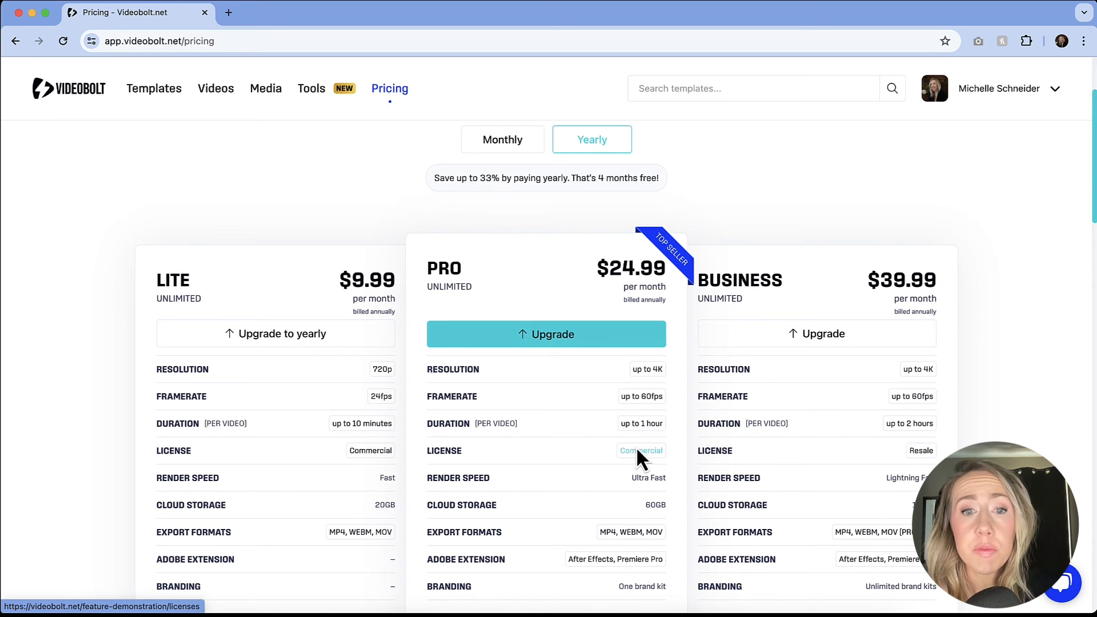
{"action": "left_click", "coordinate": [509, 144]}
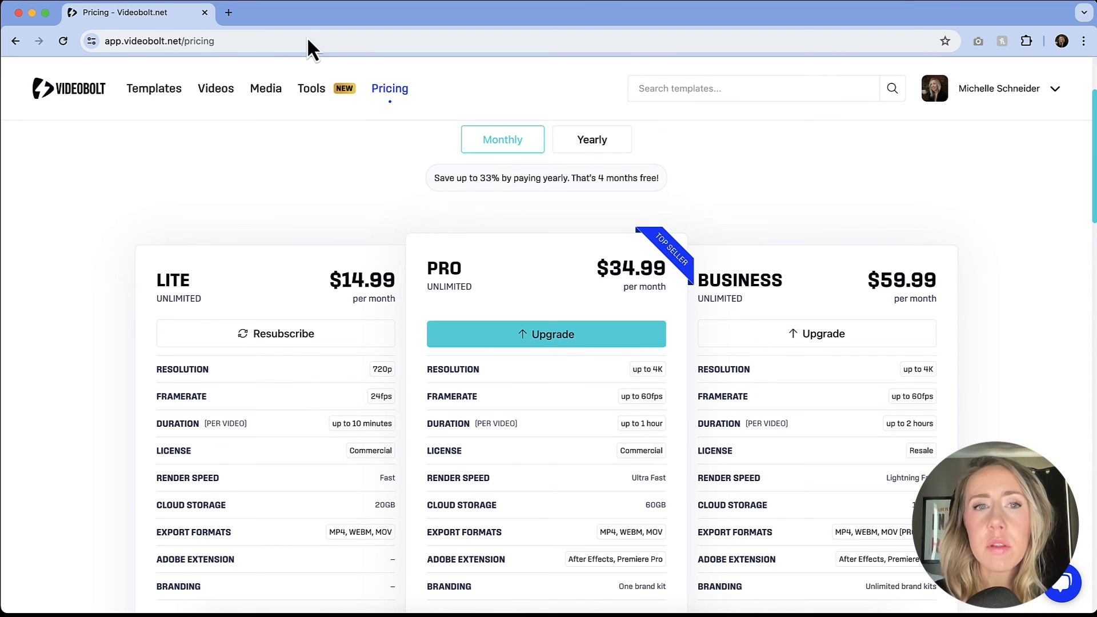
View the website westportkcmo.com in a new browser tab and return to Videobolt's All templates page.
{"action": "left_click", "coordinate": [231, 15]}
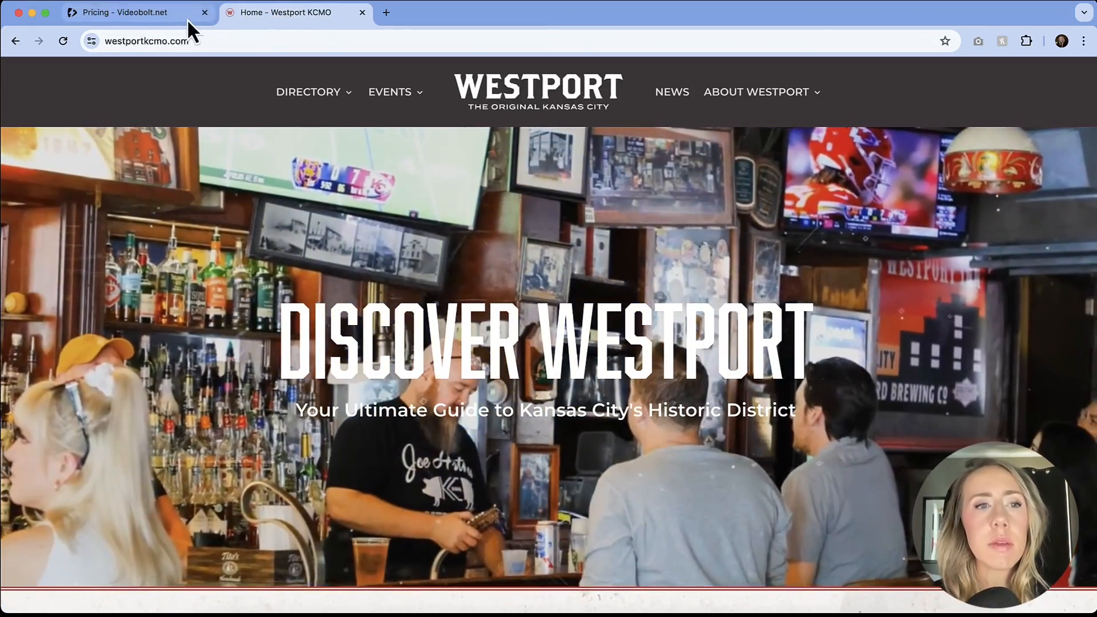
{"action": "left_click", "coordinate": [168, 20]}
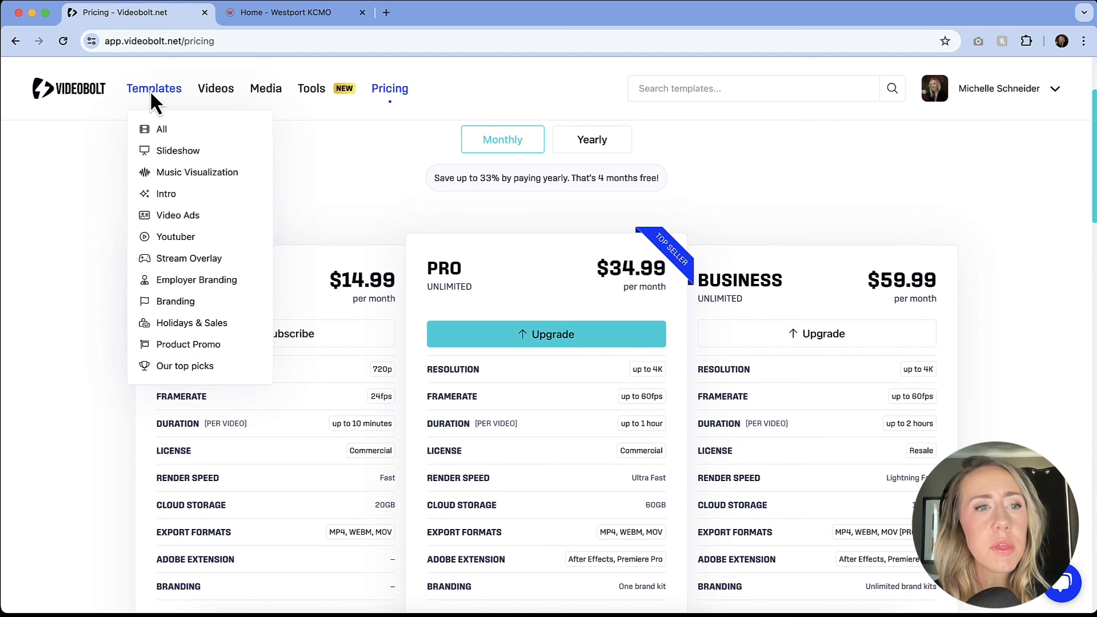
{"action": "left_click", "coordinate": [69, 89]}
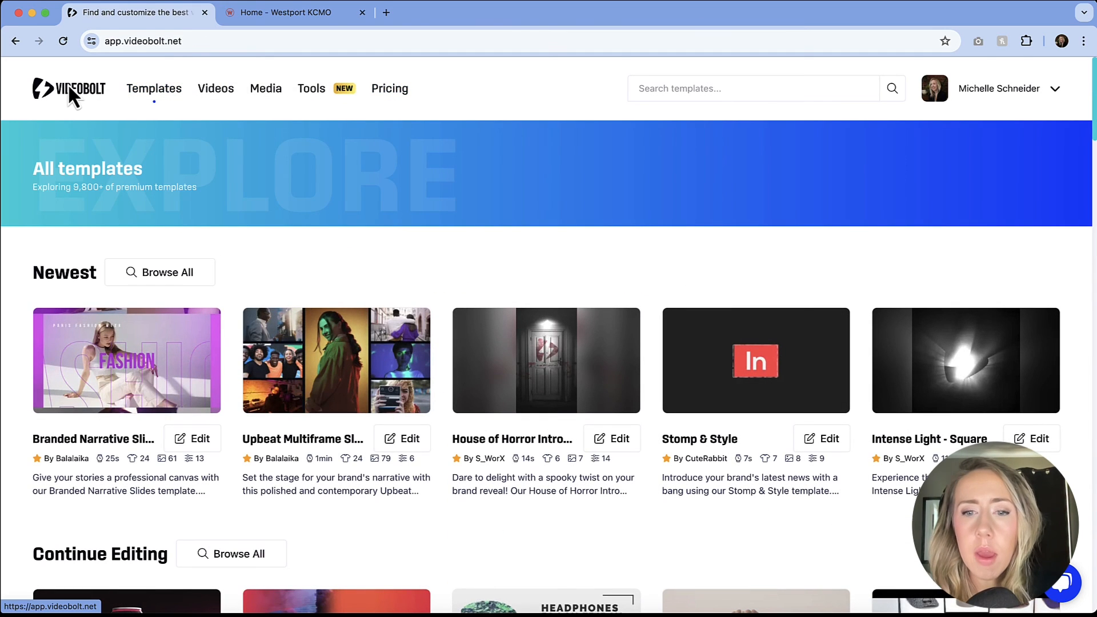